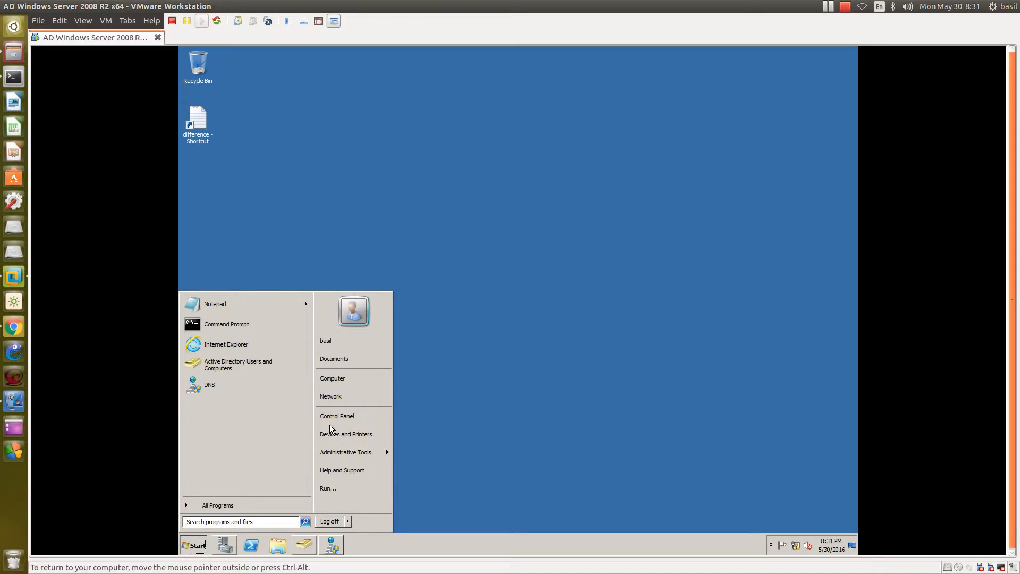
- Bring up Active Directory Users and Computers to examine the test.local domain's containers, and minimize it again
mouse_move(345, 451)
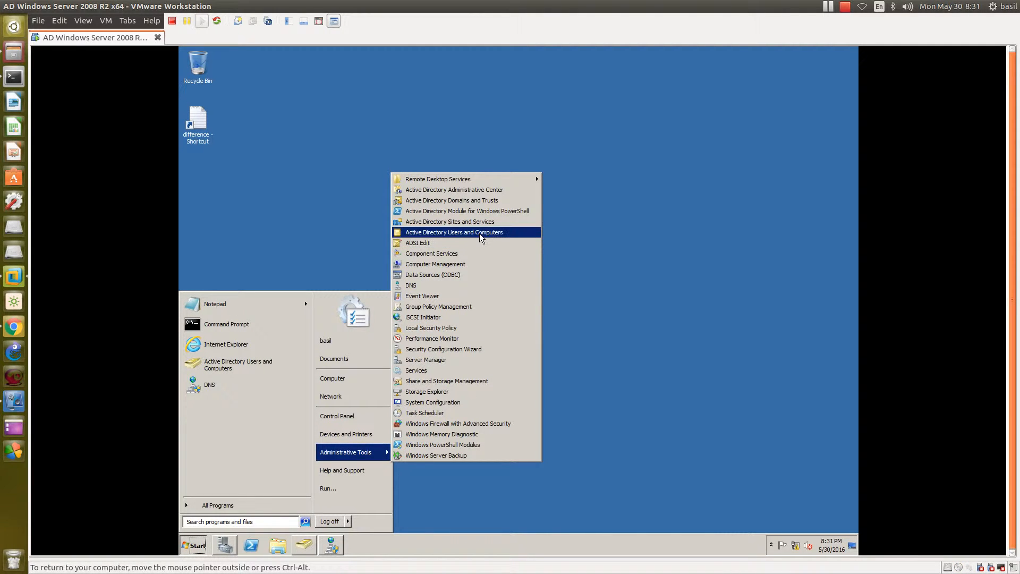
left_click(450, 529)
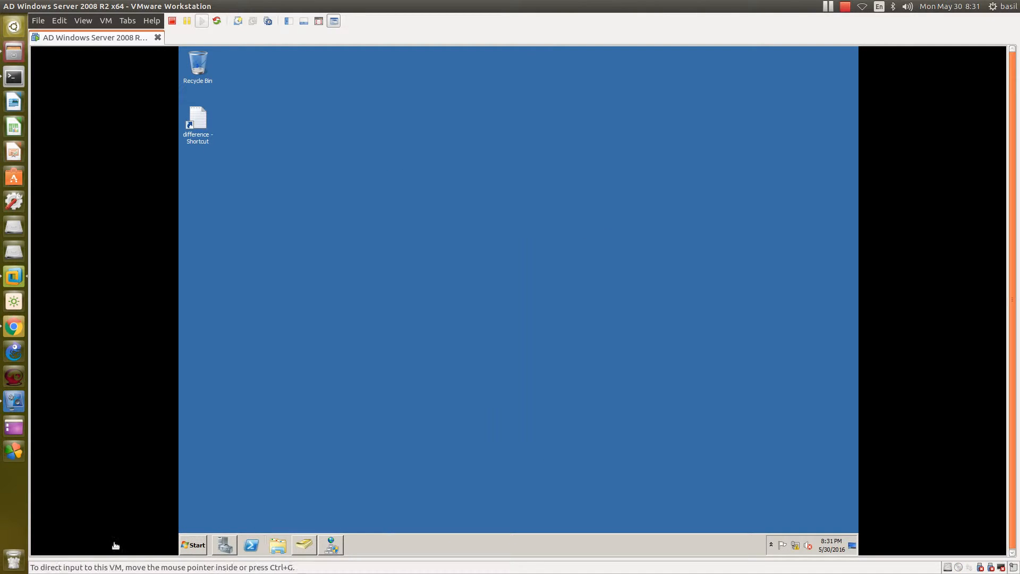
left_click(302, 541)
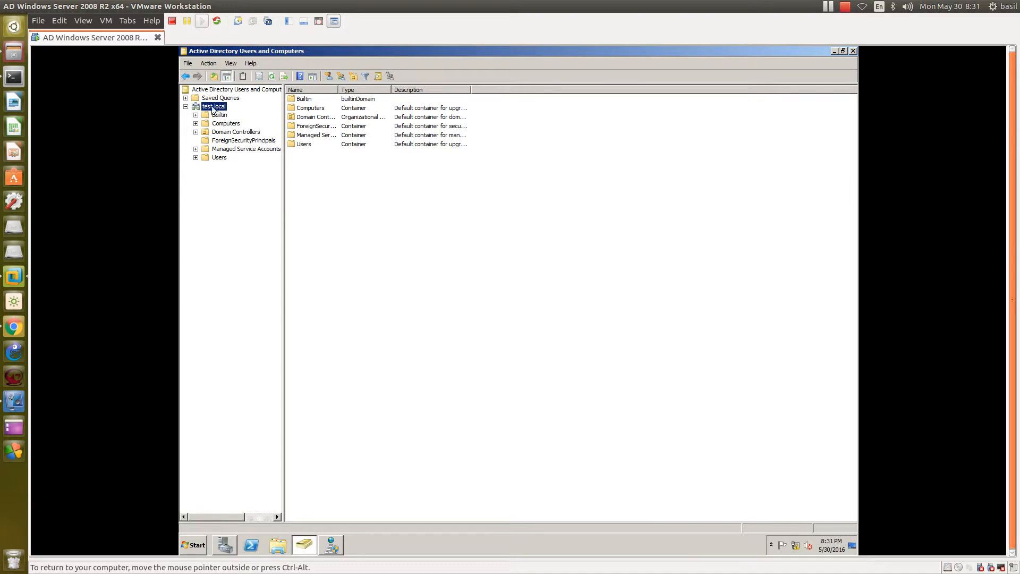
mouse_move(300, 547)
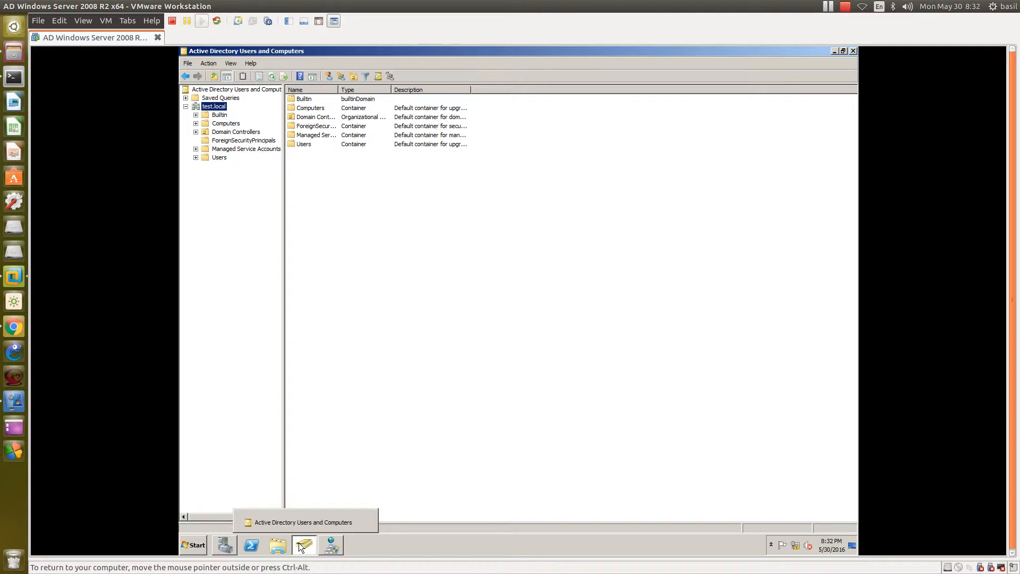
left_click(303, 548)
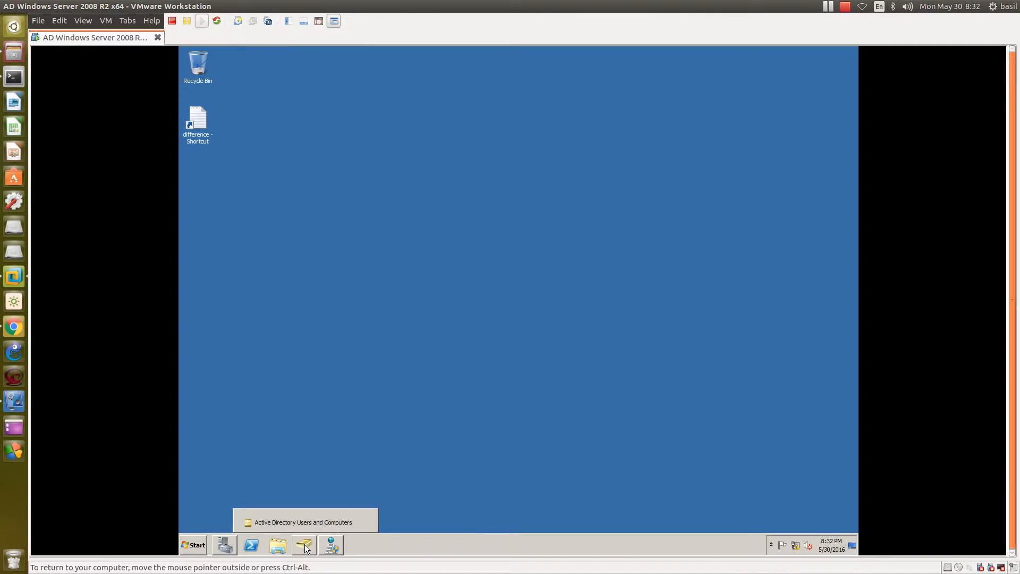
right_click(301, 257)
left_click(325, 281)
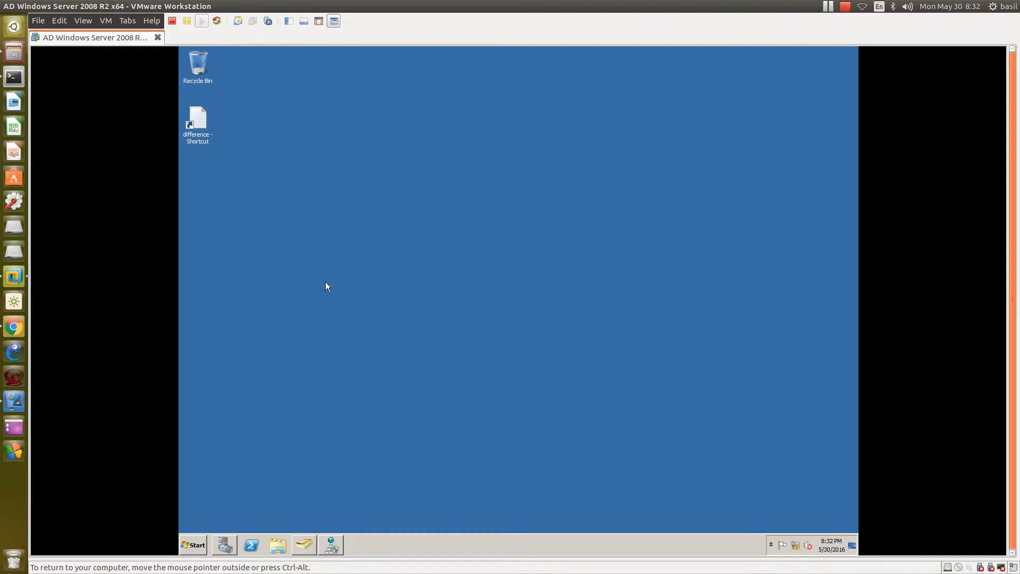
left_click(193, 546)
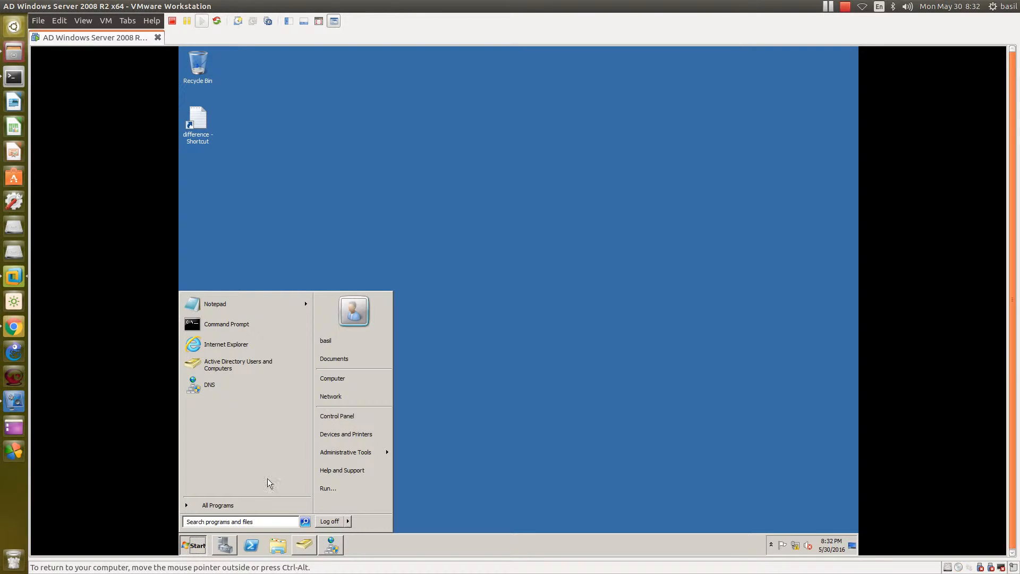
mouse_move(332, 455)
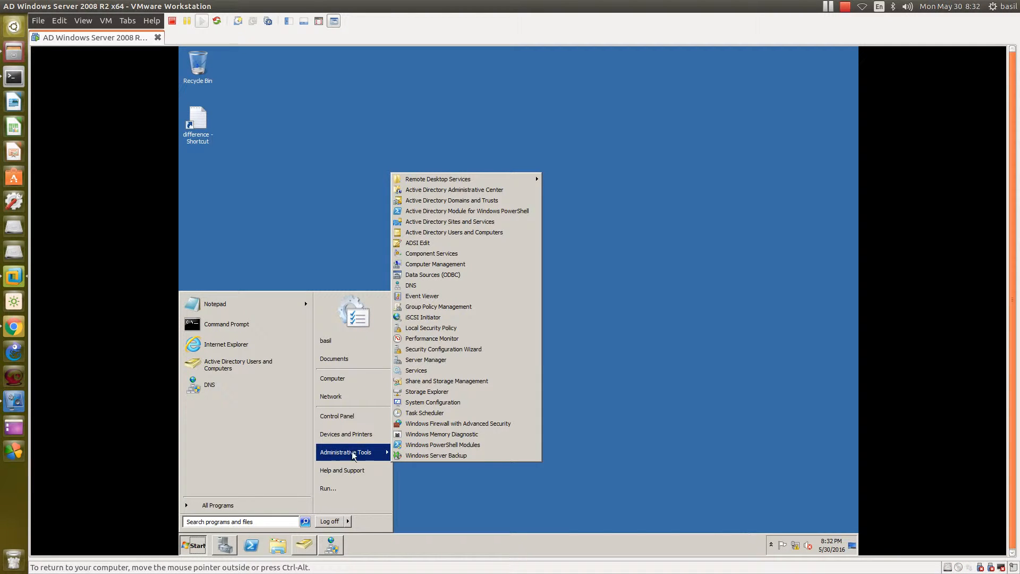
left_click(445, 286)
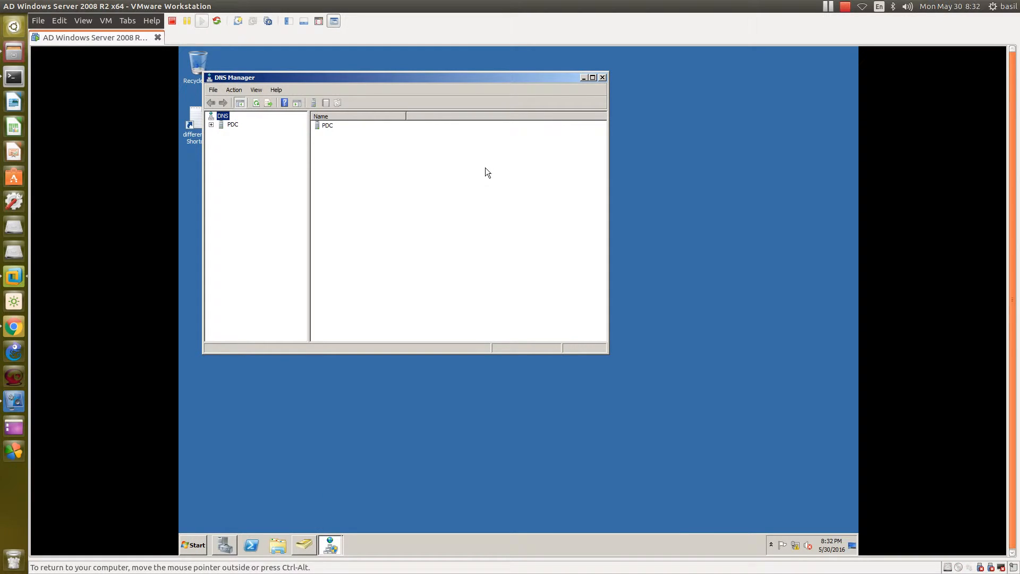
left_click(602, 77)
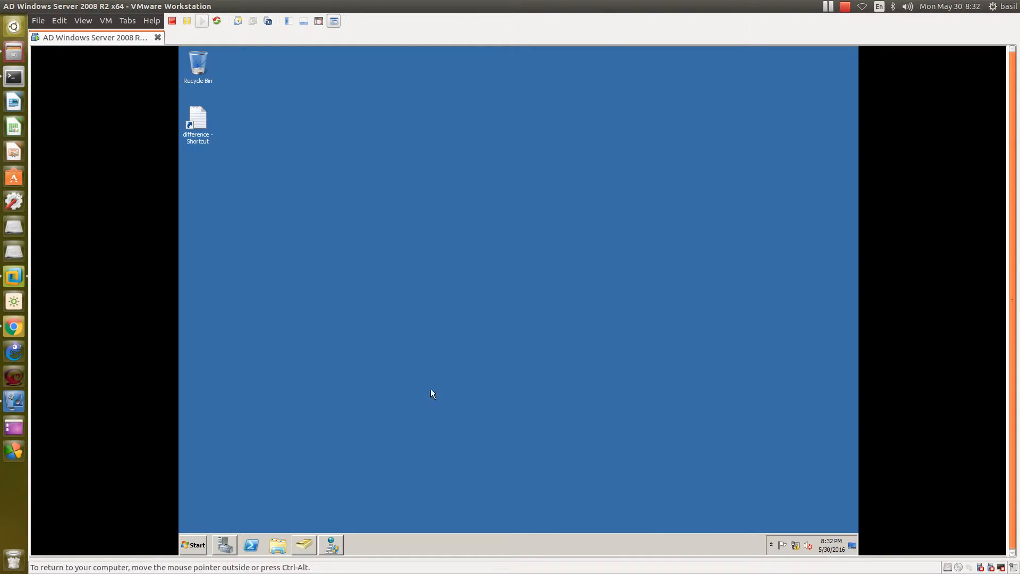
- Switch to the running DNS Manager, collapse PDC's forward lookup zones, and open the DNS Events log under Global Logs
left_click(332, 545)
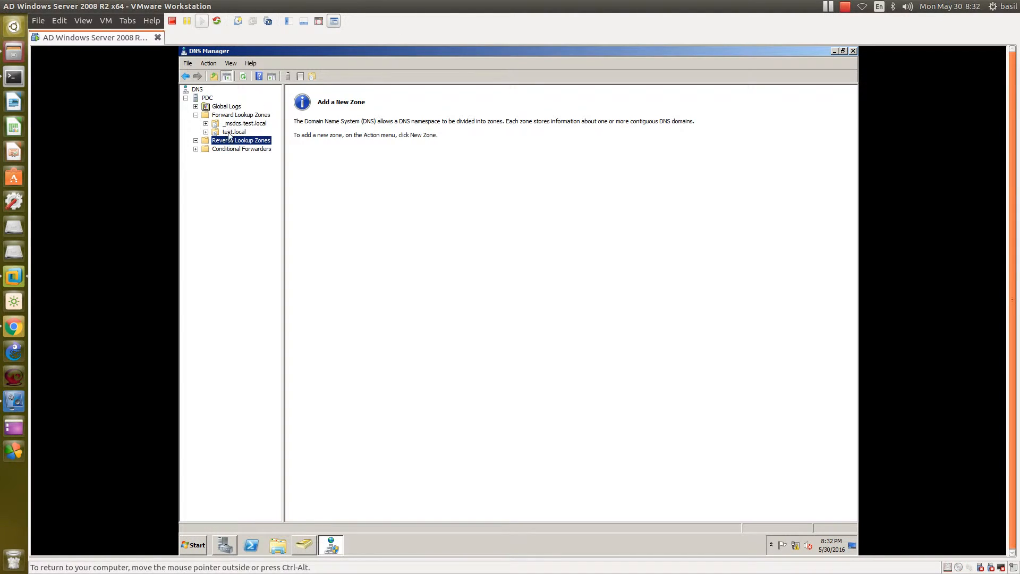
left_click(196, 115)
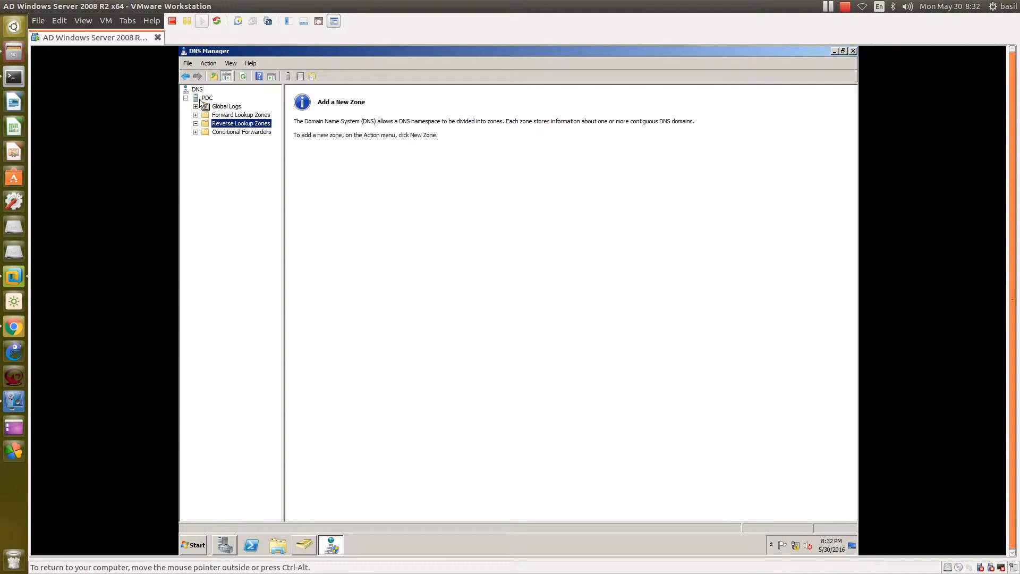
left_click(207, 98)
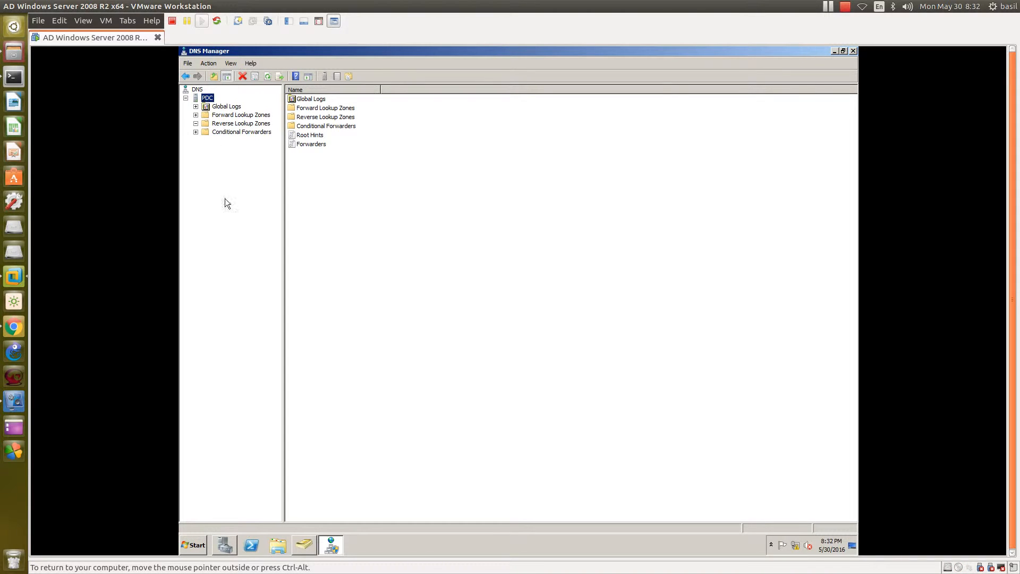
left_click(305, 544)
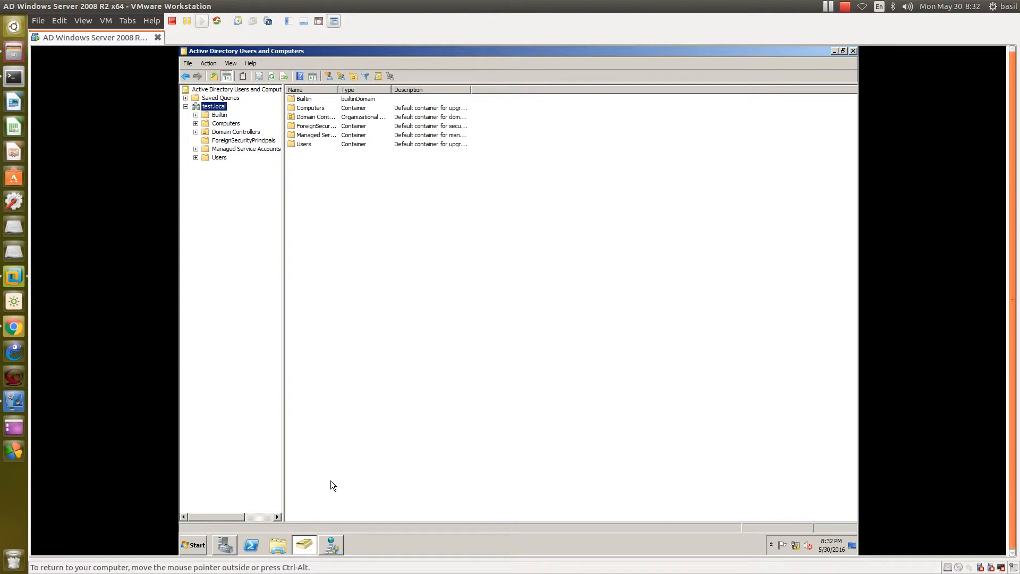
left_click(331, 545)
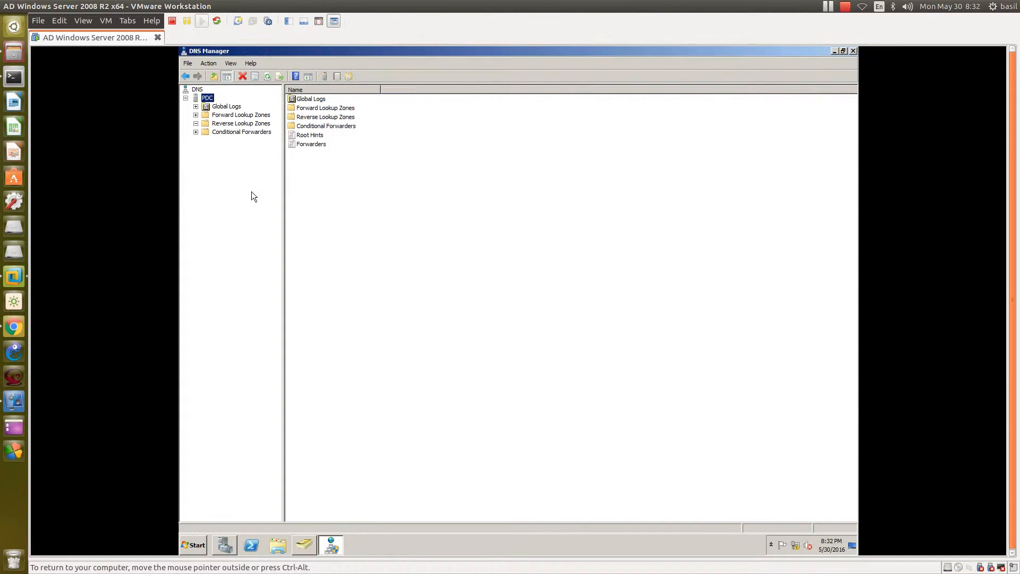
left_click(224, 108)
double_click(305, 102)
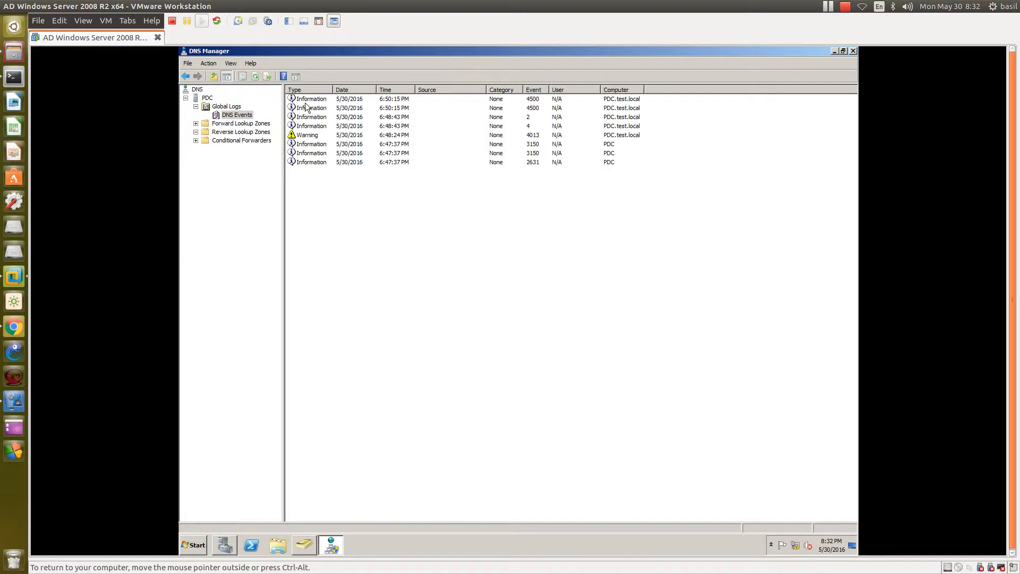
- Expand the forward lookup zones and select the pdc host record in the test.local zone
left_click(196, 123)
left_click(211, 124)
left_click(210, 151)
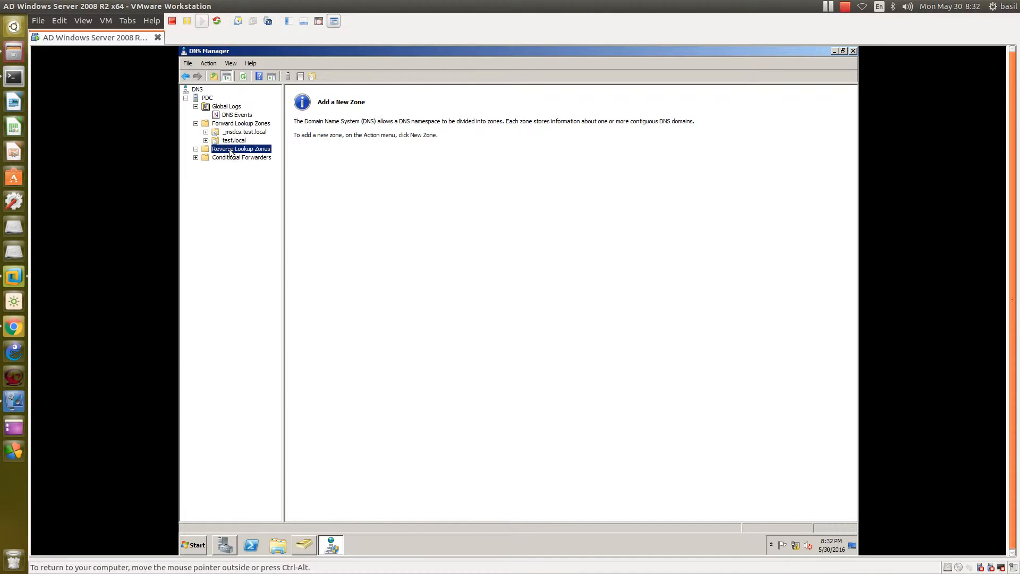
left_click(234, 141)
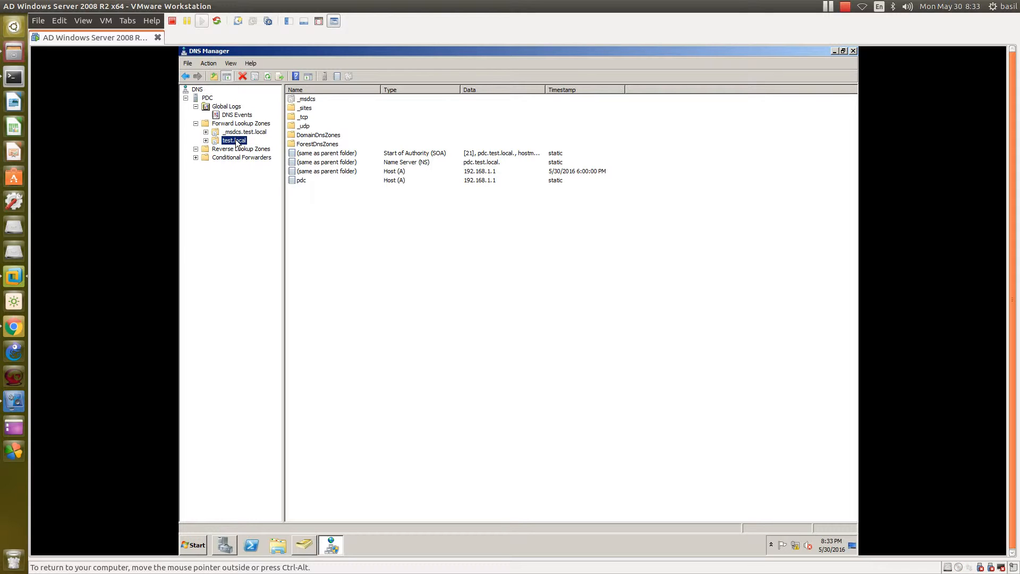
left_click(297, 181)
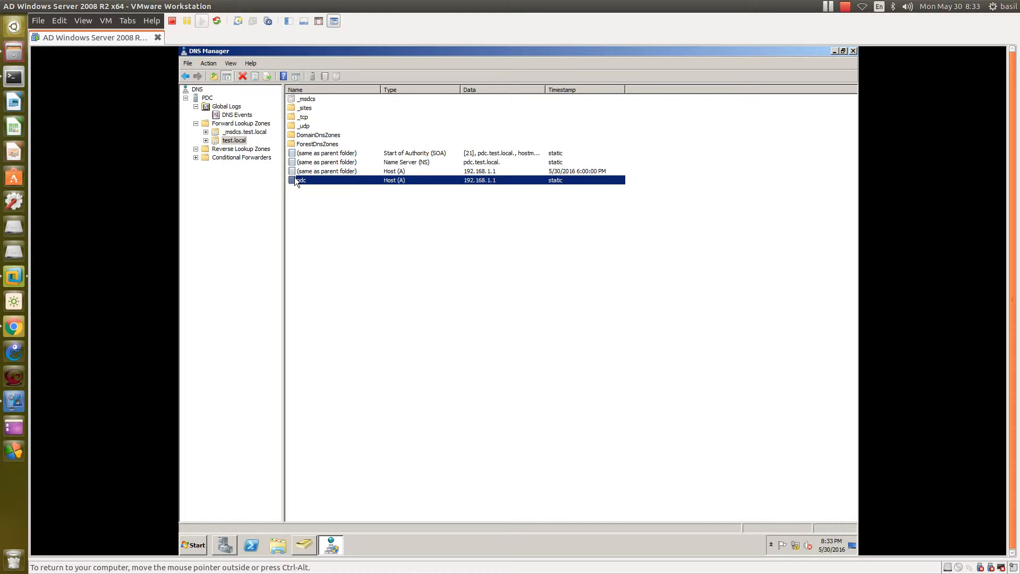
- Open a Command Prompt and look up the host pdc with nslookup
key("super+r")
type("cmd")
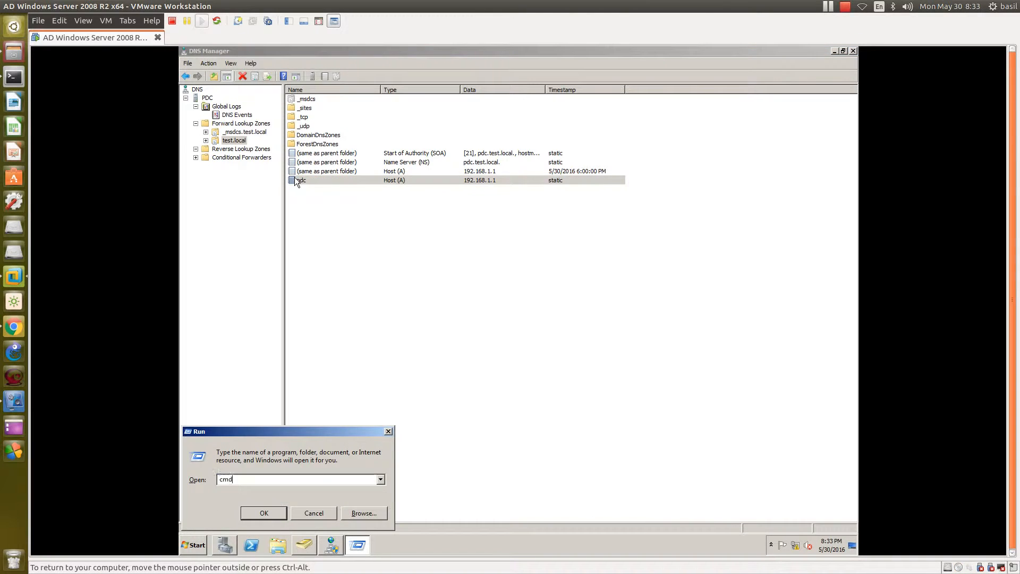
key("Return")
type("nsloo")
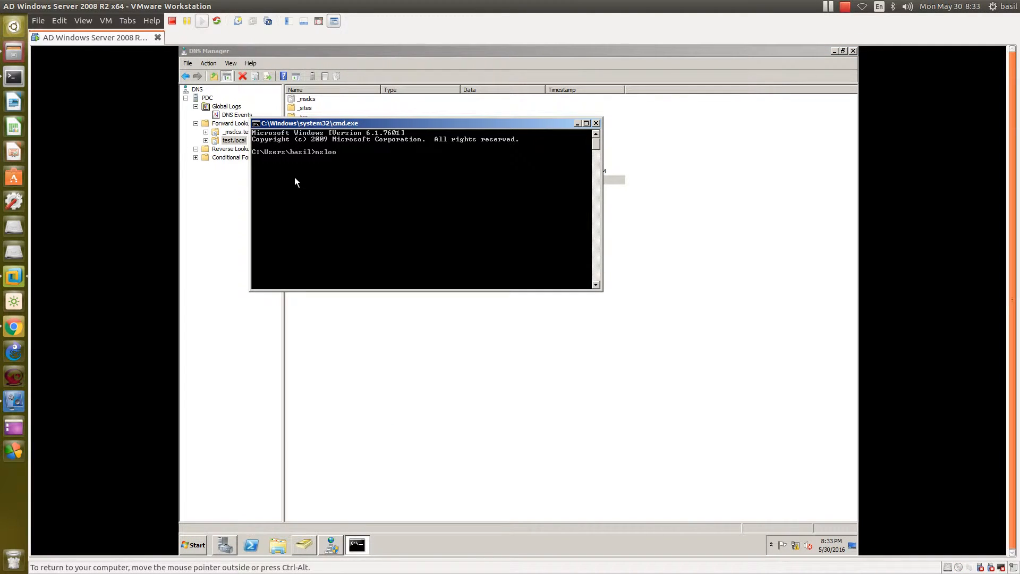
type("kup pdc")
key("Return")
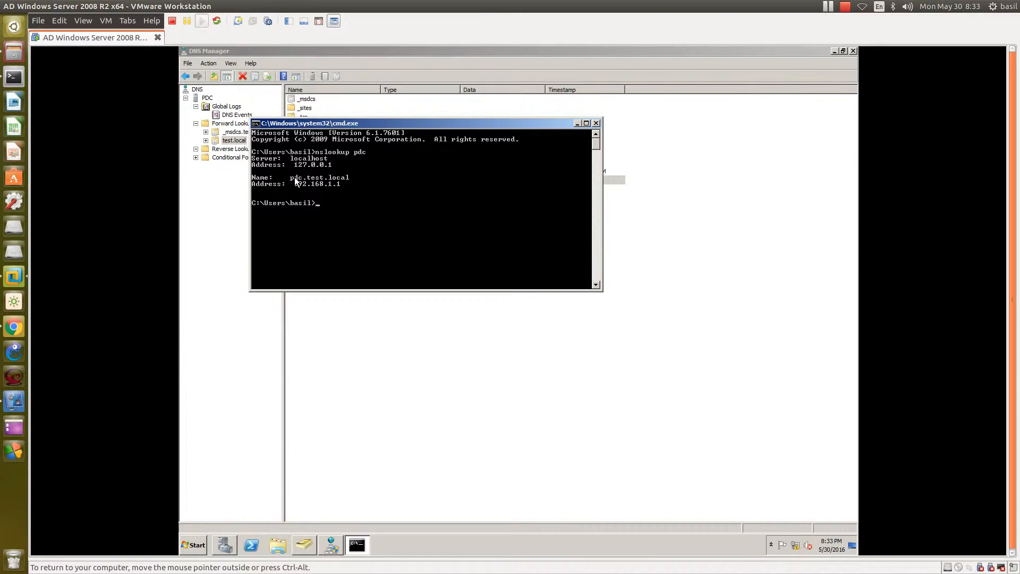
- Highlight the server and host name in the nslookup output, and close the Command Prompt
right_click(258, 160)
left_click(272, 163)
left_click_drag(253, 159, 330, 158)
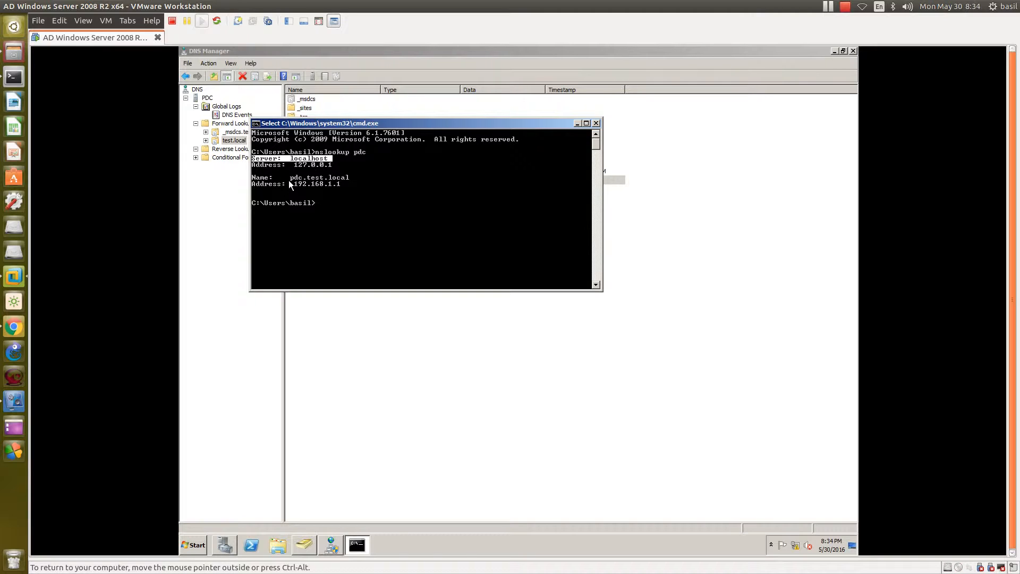
left_click_drag(290, 177, 321, 177)
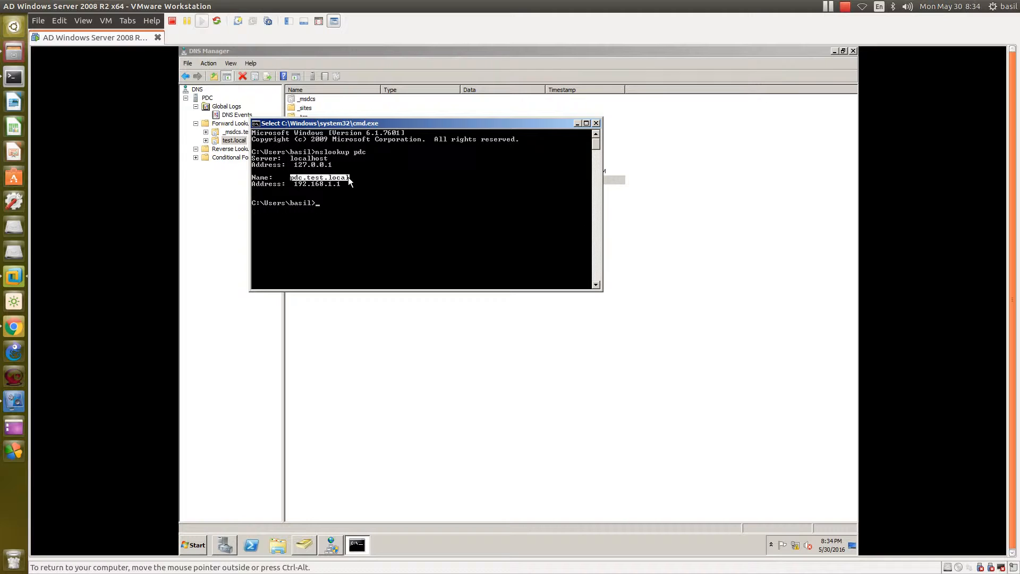
left_click_drag(292, 159, 330, 159)
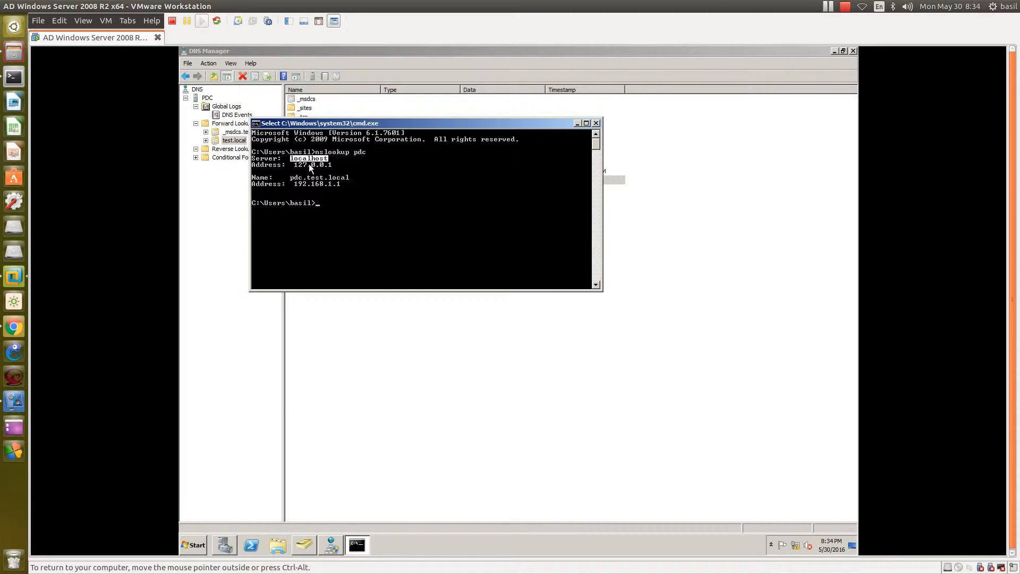
left_click_drag(294, 158, 330, 167)
left_click(596, 123)
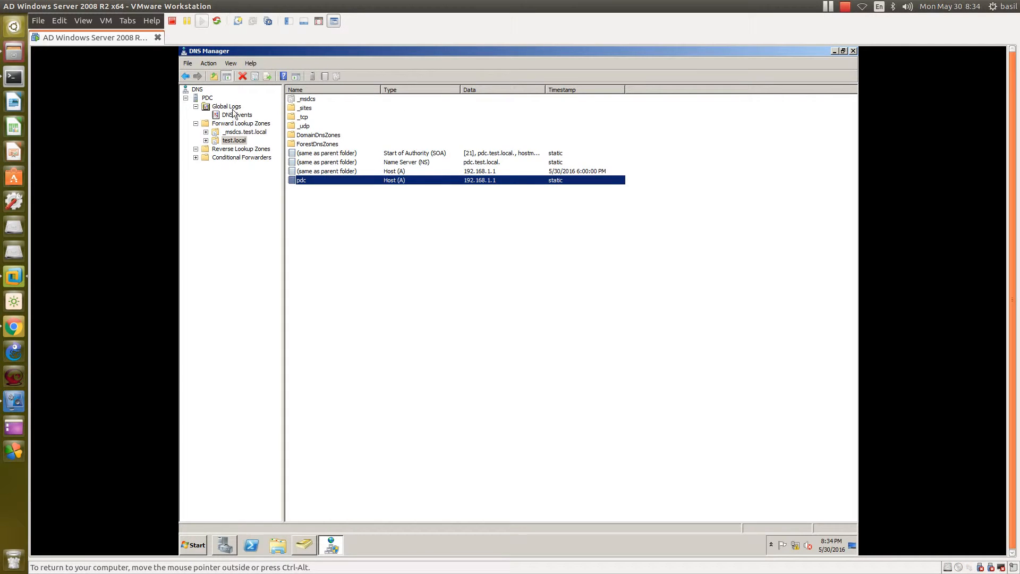
- Launch nslookup from the PDC server in DNS Manager, close its window, and reselect the pdc host record
right_click(208, 99)
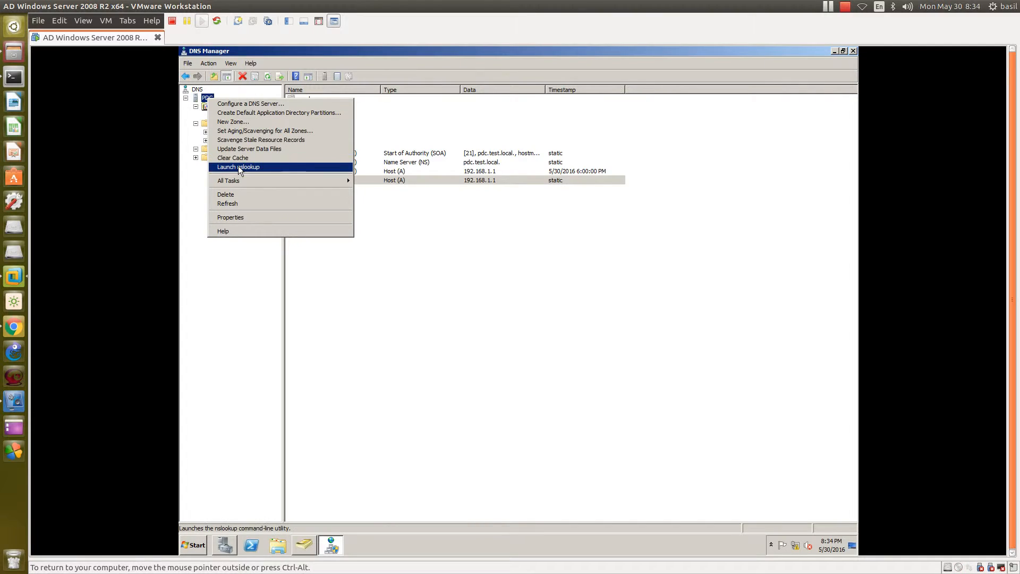
left_click(239, 167)
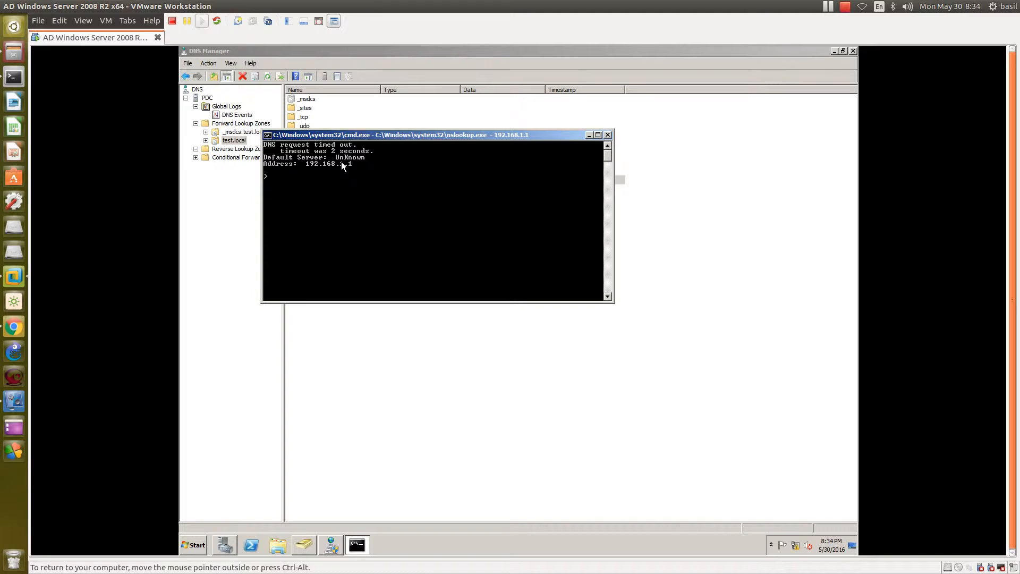
key("ctrl+alt")
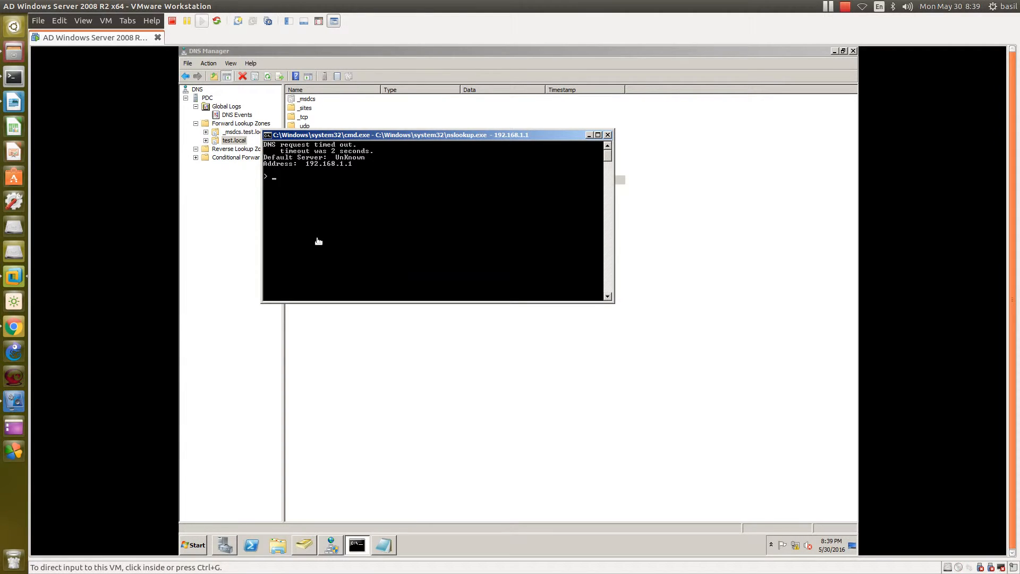
left_click(319, 241)
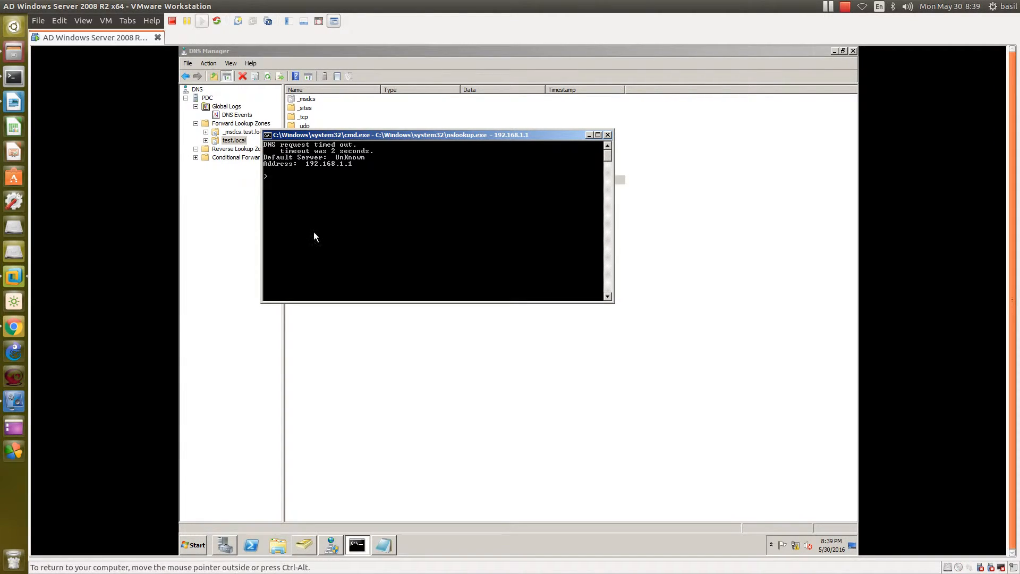
left_click(608, 135)
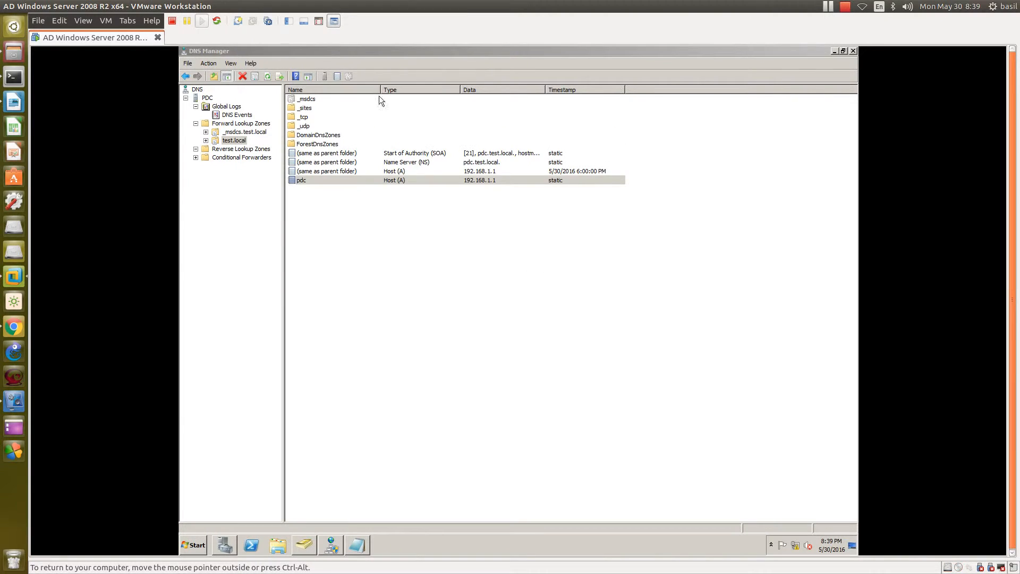
left_click(298, 182)
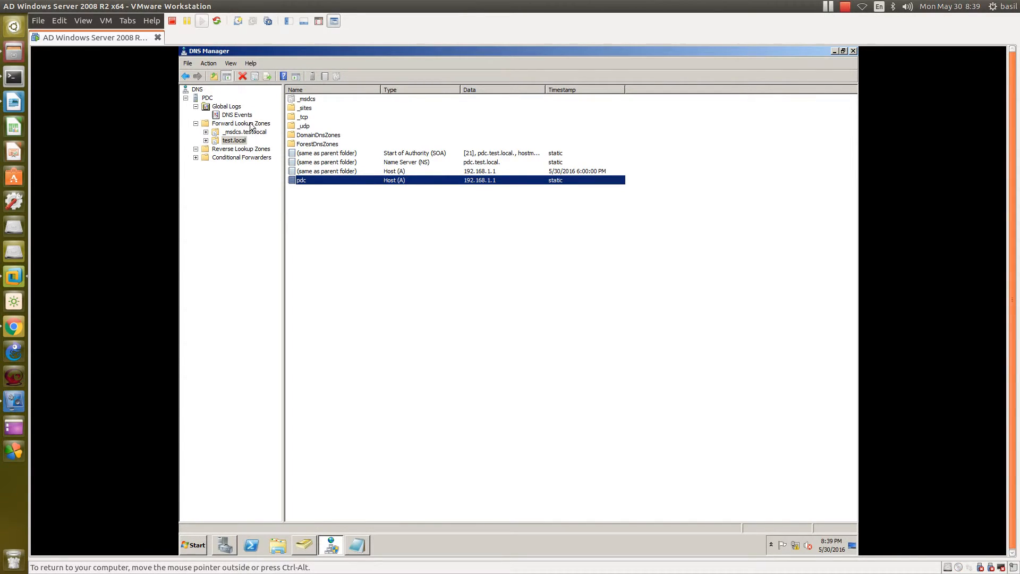
- Switch to the DNS record notes in Notepad and highlight the record types heading and the start of the A records section
left_click(358, 544)
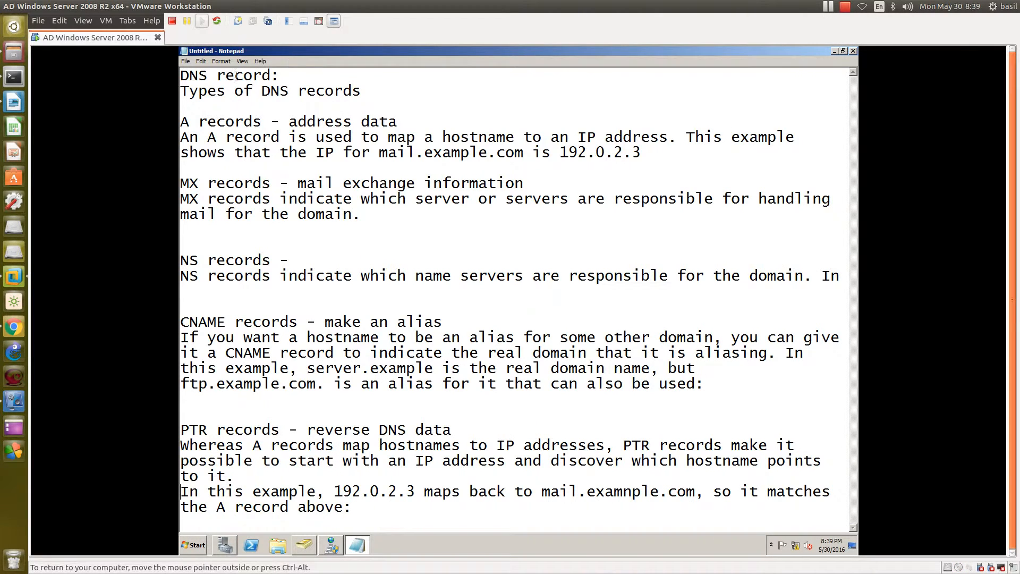
left_click_drag(184, 90, 382, 93)
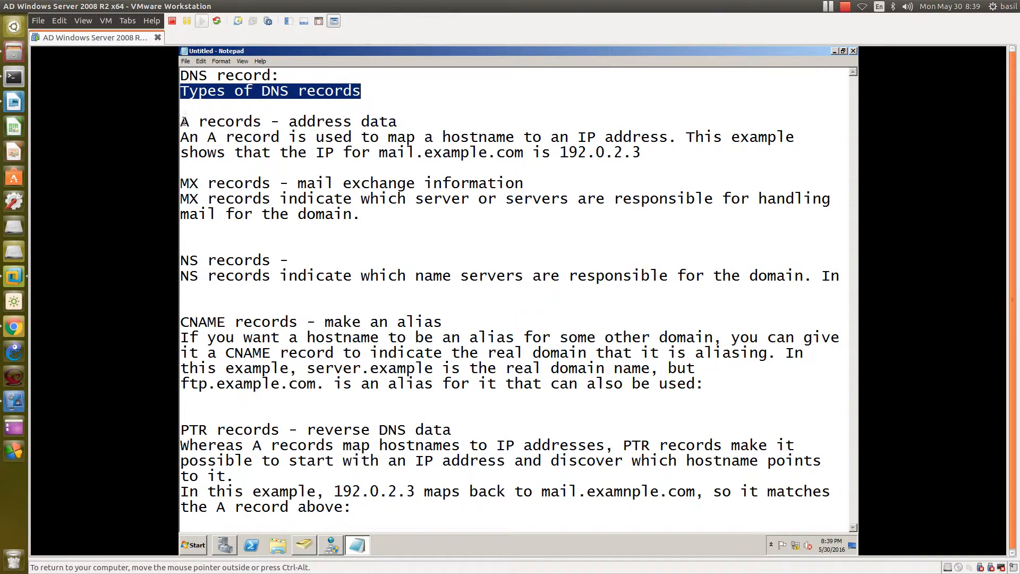
left_click_drag(181, 122, 349, 132)
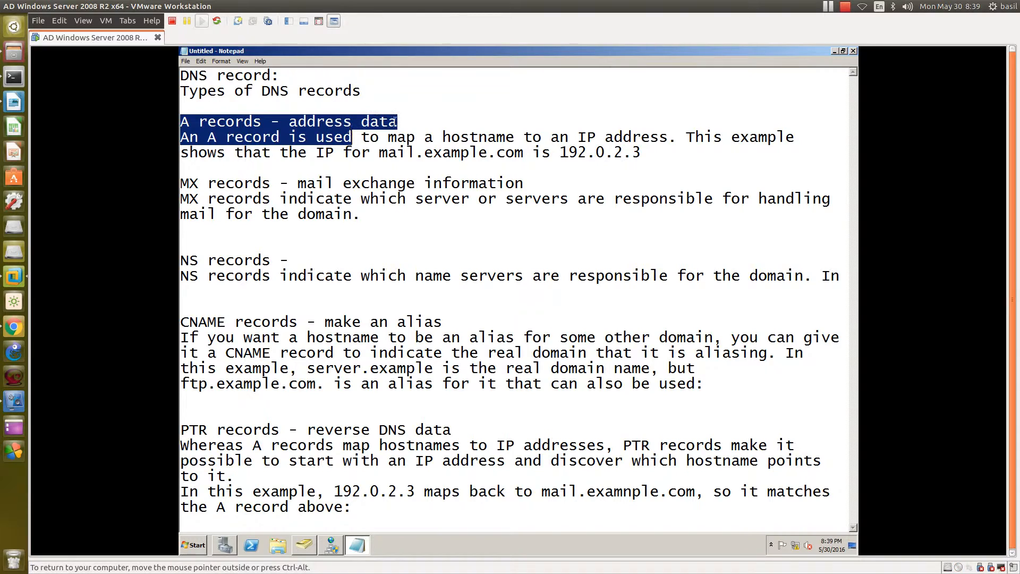
- Check the pdc host record in DNS Manager, and return to the A records explanation in the Notepad notes
key("alt+Tab")
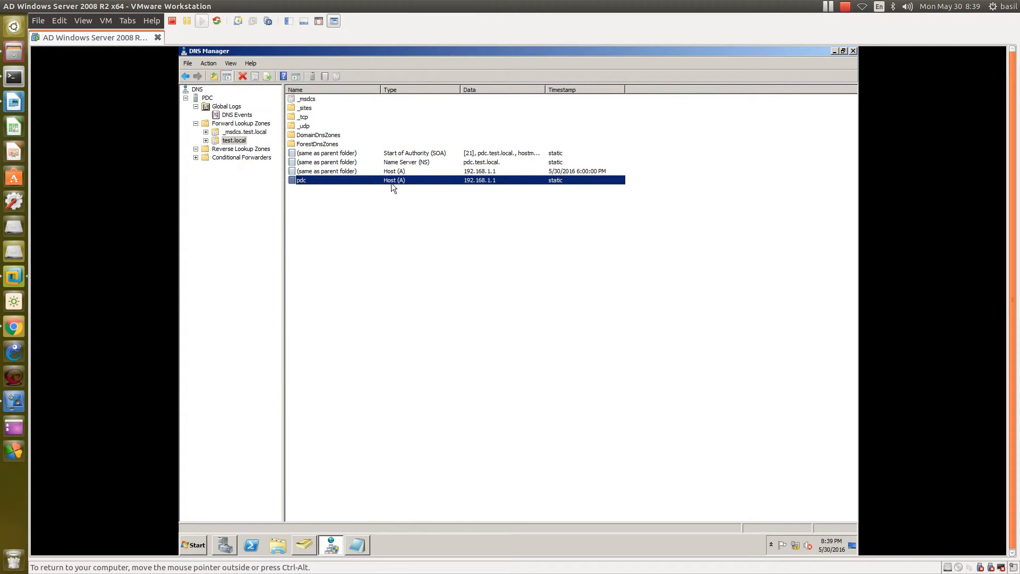
key("alt+Tab")
key("alt")
left_click(209, 134)
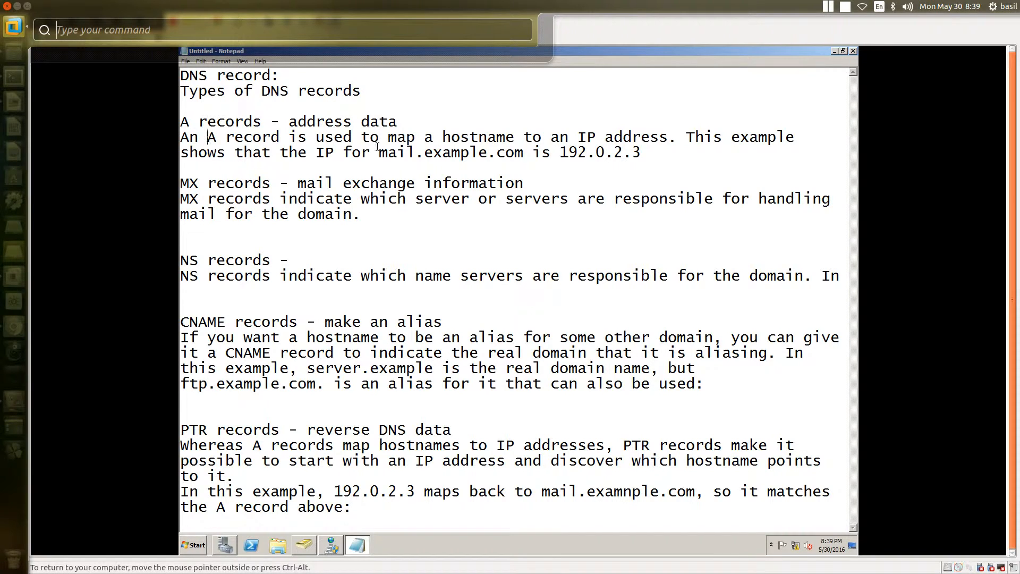
key("ctrl+alt")
key("Escape")
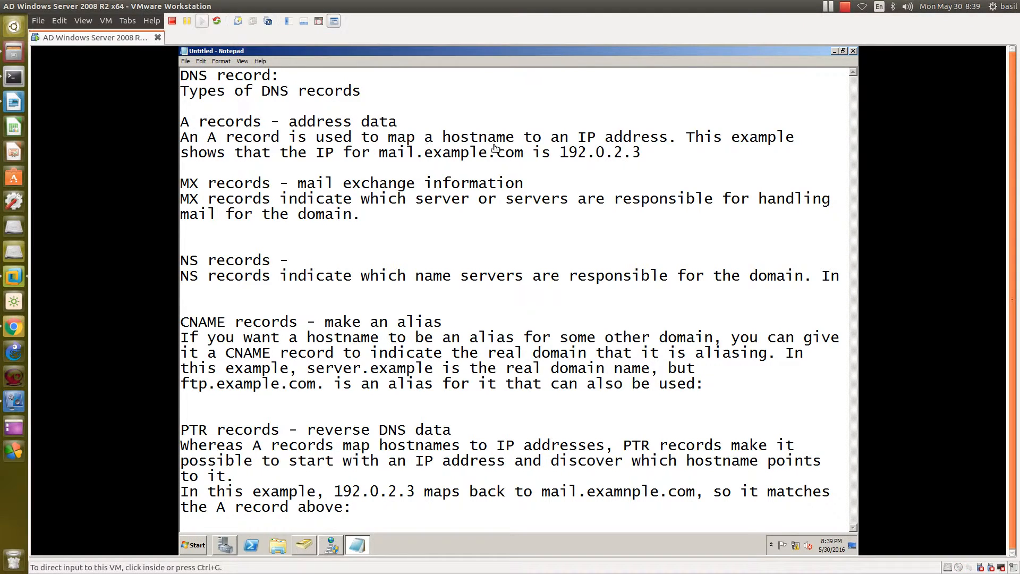
left_click(512, 143)
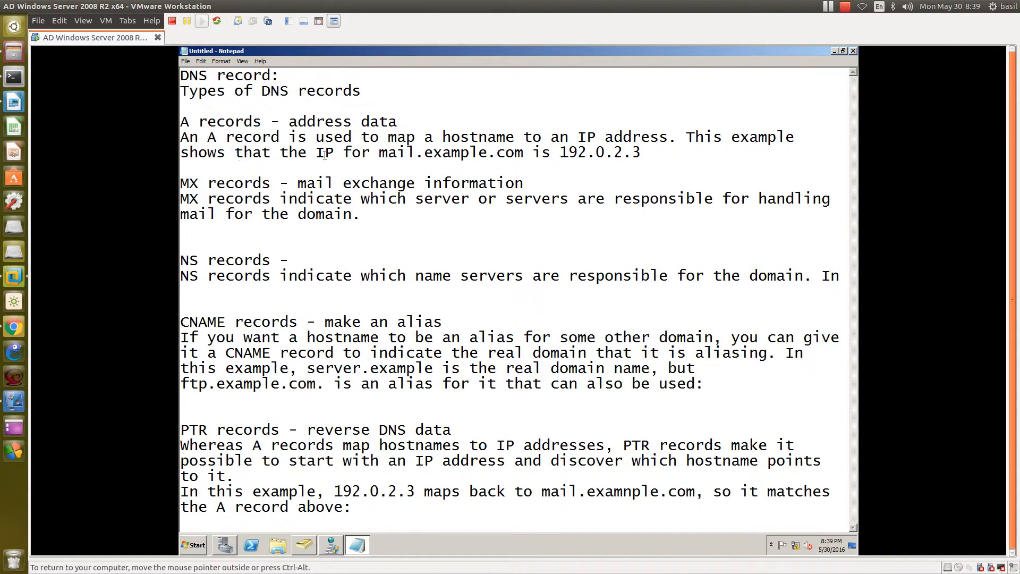
- Change the A record example's IP address to 192.168.1.1 and compare it with the pdc record in DNS Manager
left_click_drag(379, 154, 523, 153)
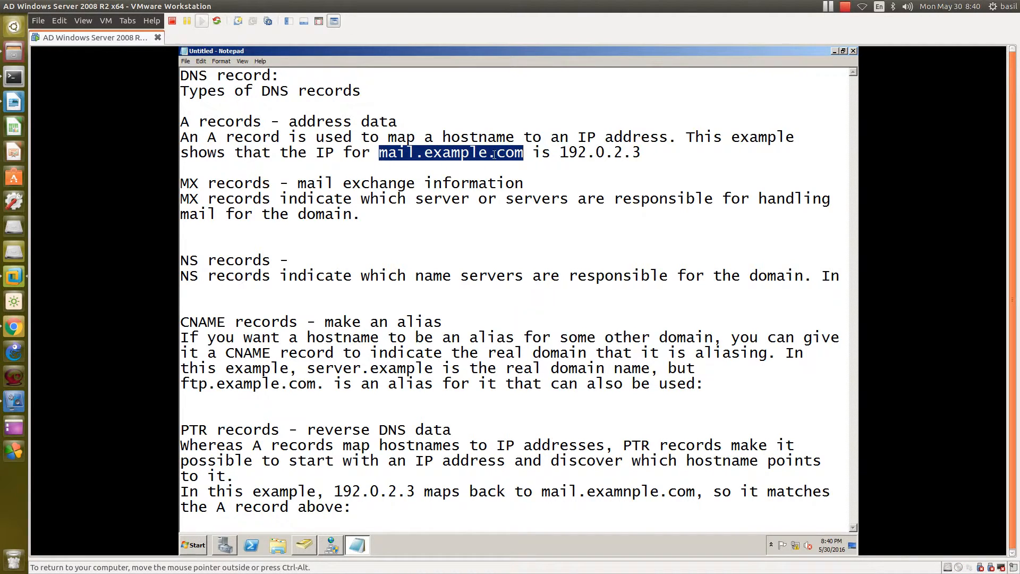
left_click_drag(561, 153, 641, 153)
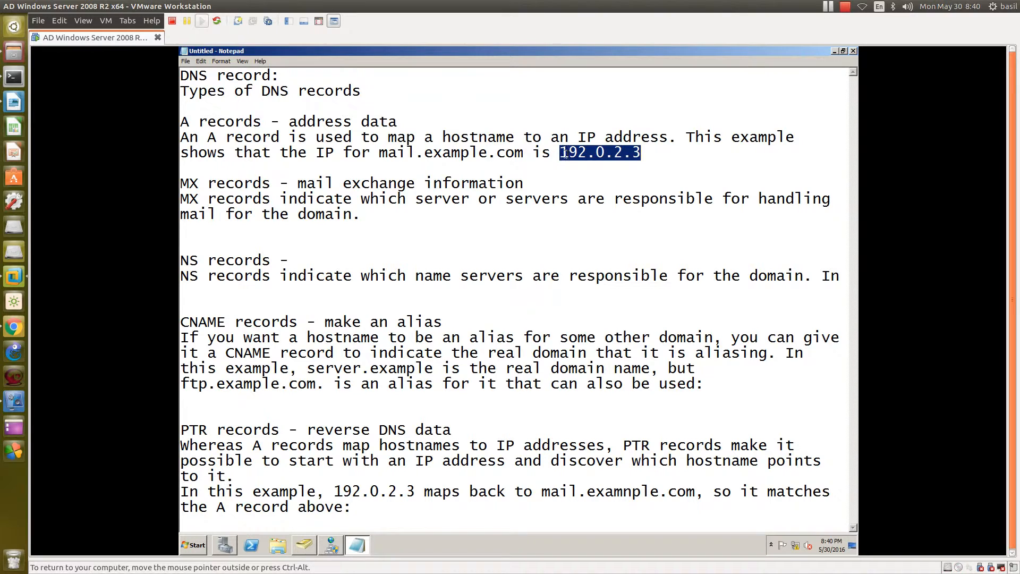
left_click(601, 153)
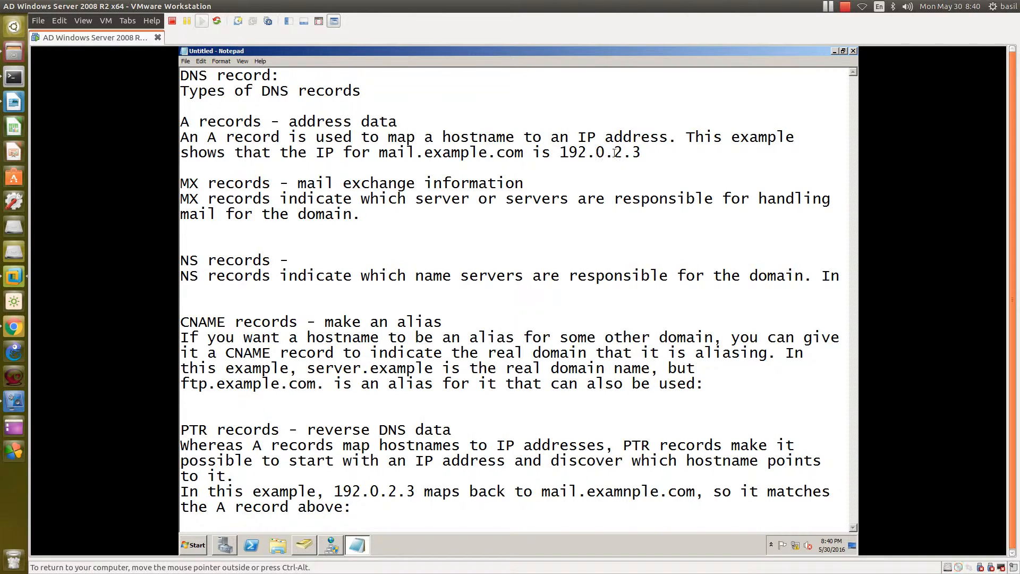
left_click_drag(598, 152, 644, 153)
type("168.1.1")
key("alt+Tab")
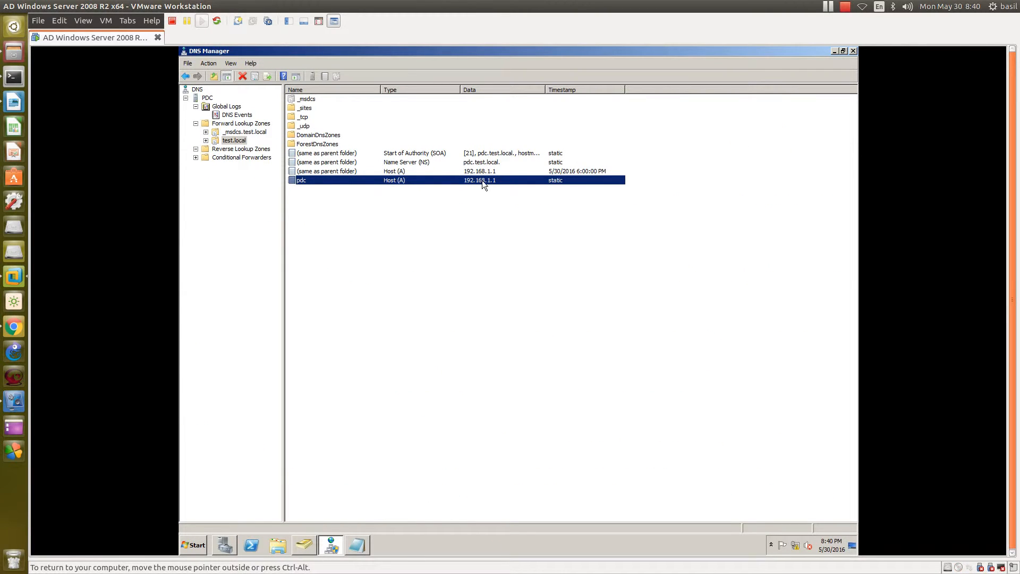
key("alt+Tab")
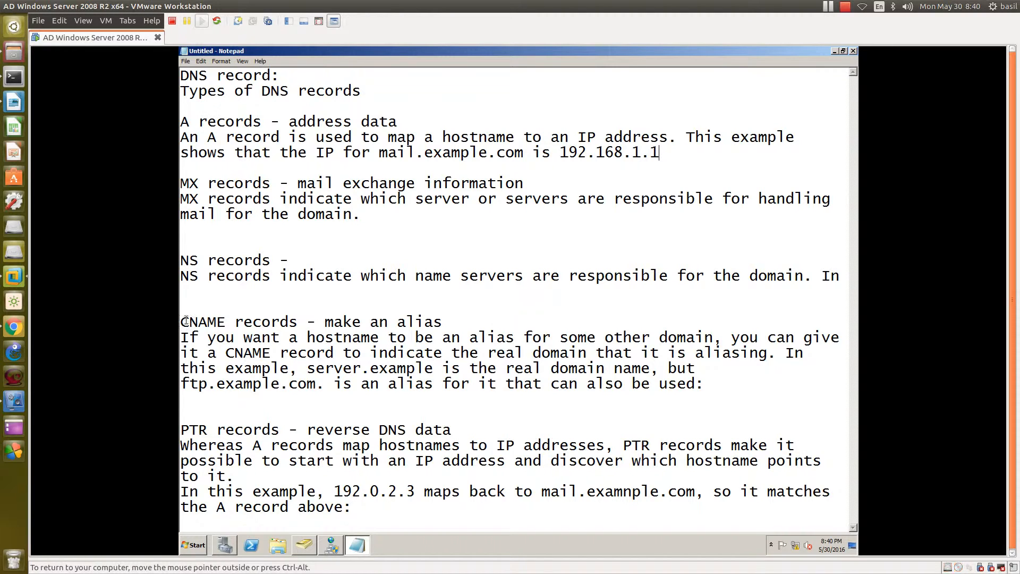
- Highlight the CNAME records heading, its alias explanation, and the server.example and ftp.example.com names in the notes
left_click_drag(186, 321, 262, 322)
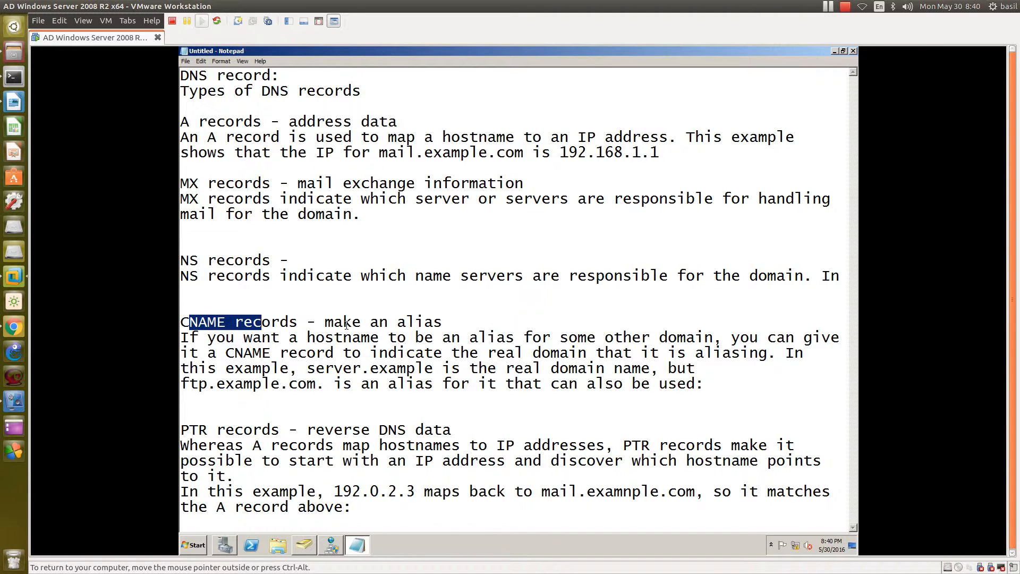
left_click_drag(397, 322, 434, 322)
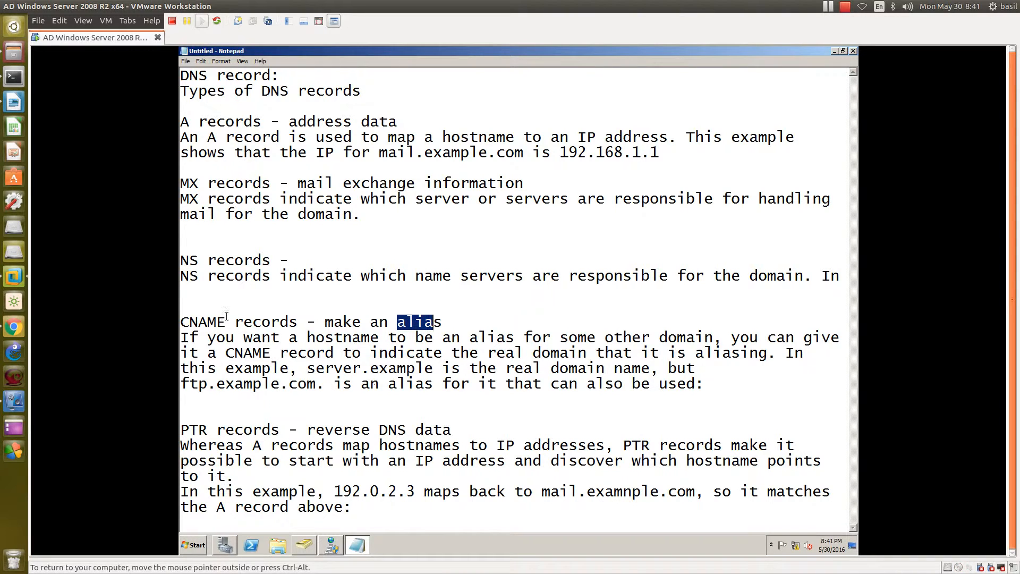
left_click_drag(181, 337, 704, 383)
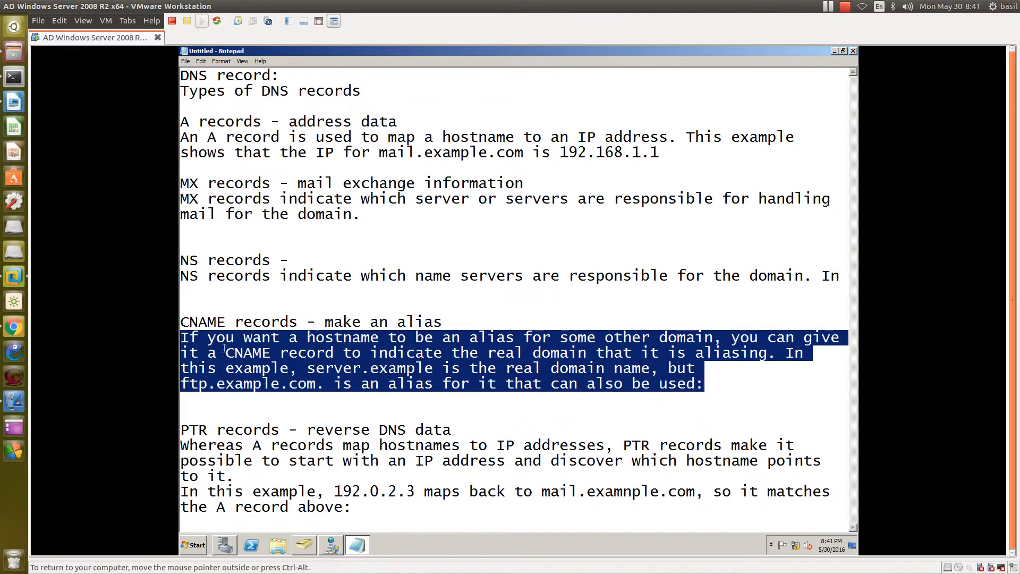
left_click(361, 337)
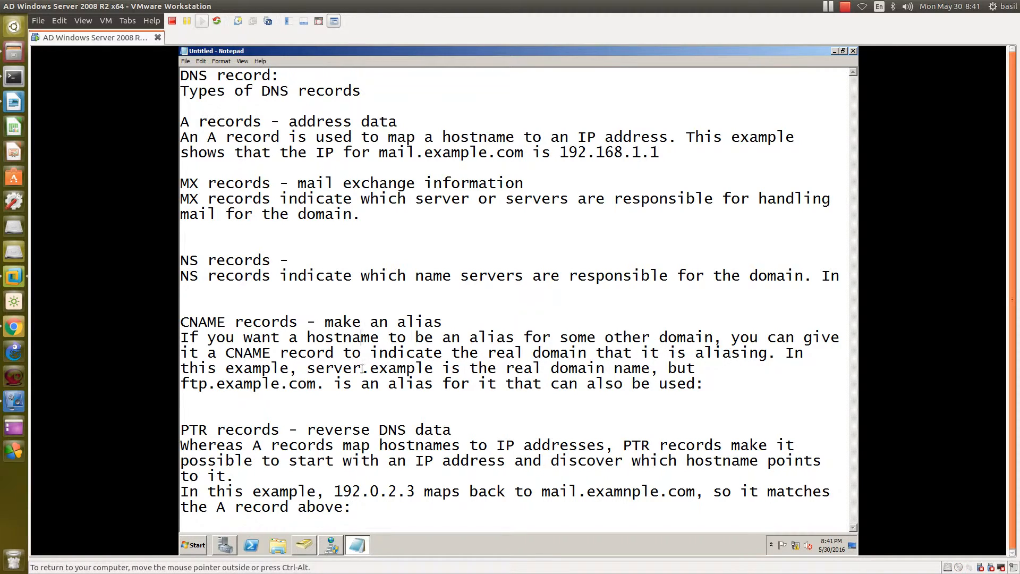
left_click(309, 369)
left_click_drag(309, 368, 644, 369)
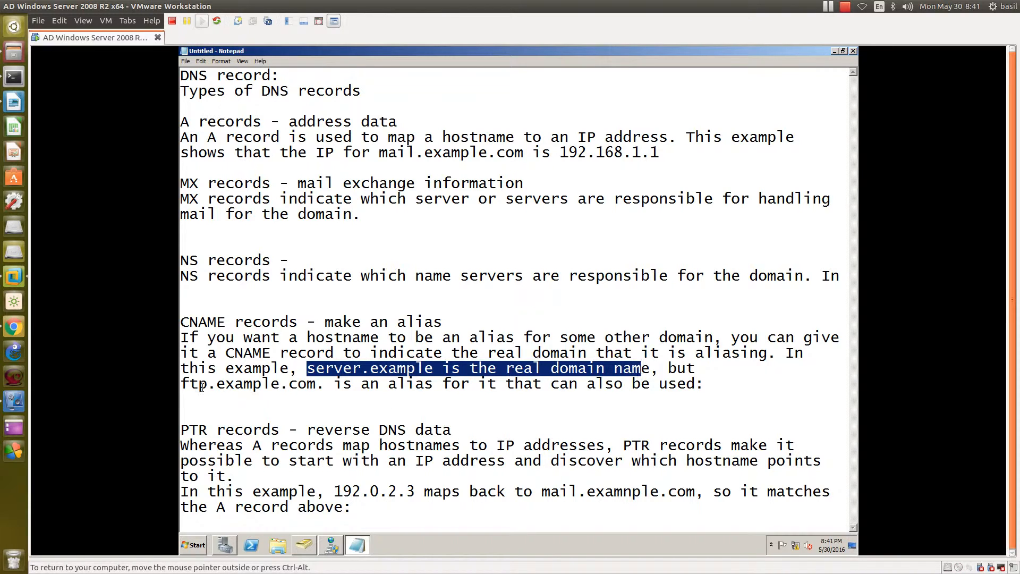
left_click_drag(183, 383, 310, 385)
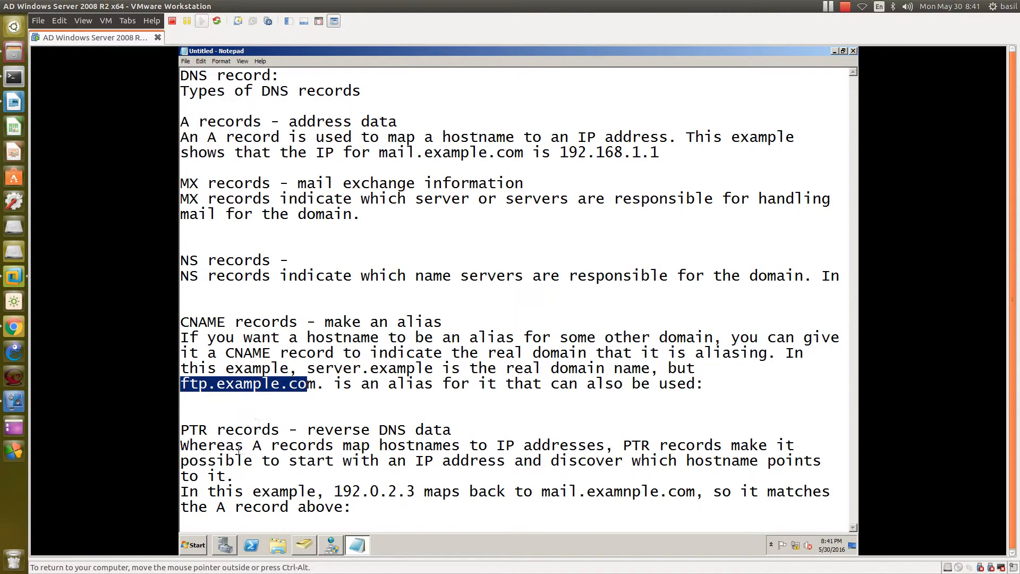
- Highlight the PTR records heading in the notes, and switch to DNS Manager to select the pdc host record
left_click_drag(181, 432, 250, 441)
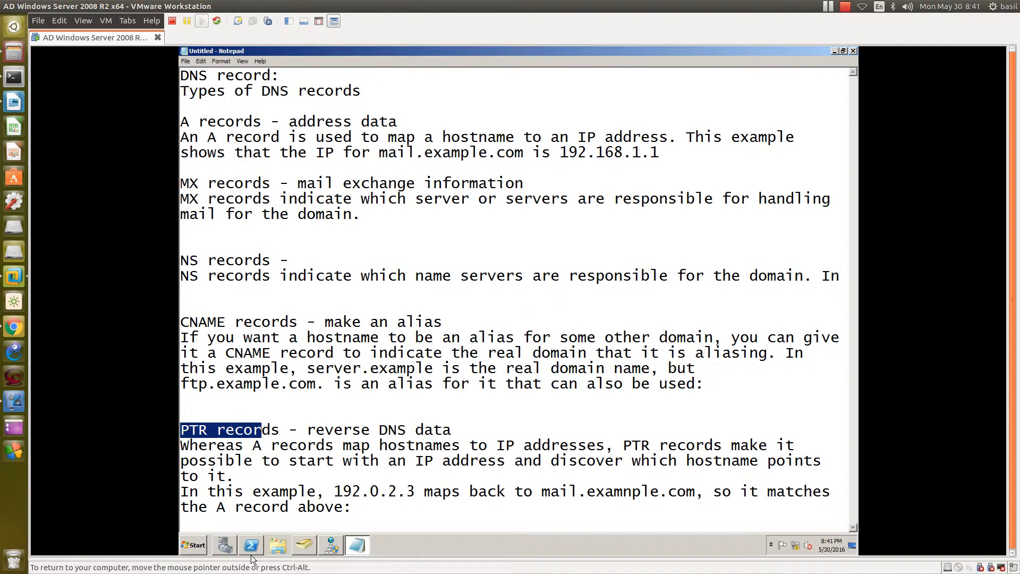
key("alt+Tab")
left_click(235, 186)
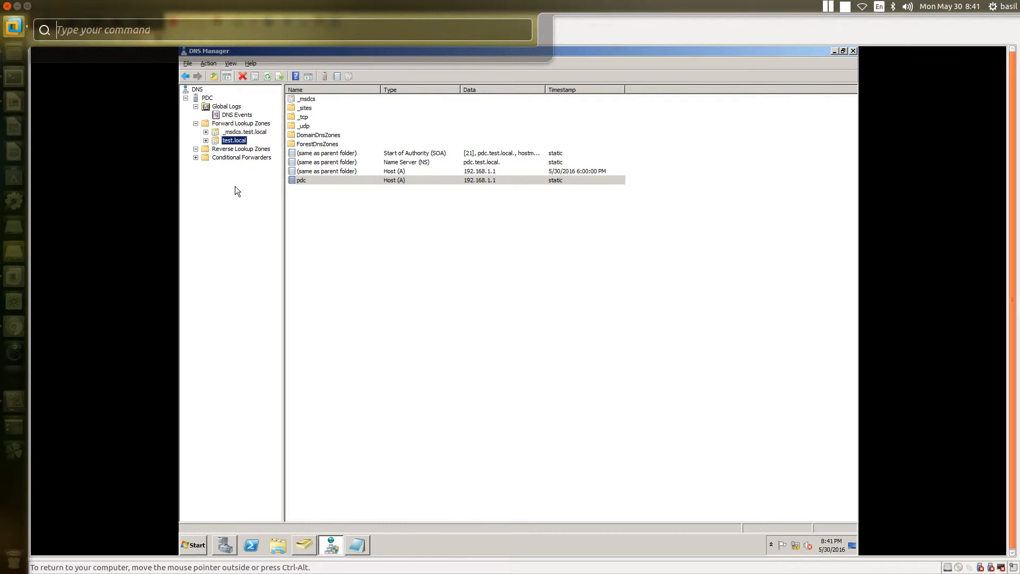
key("ctrl+alt")
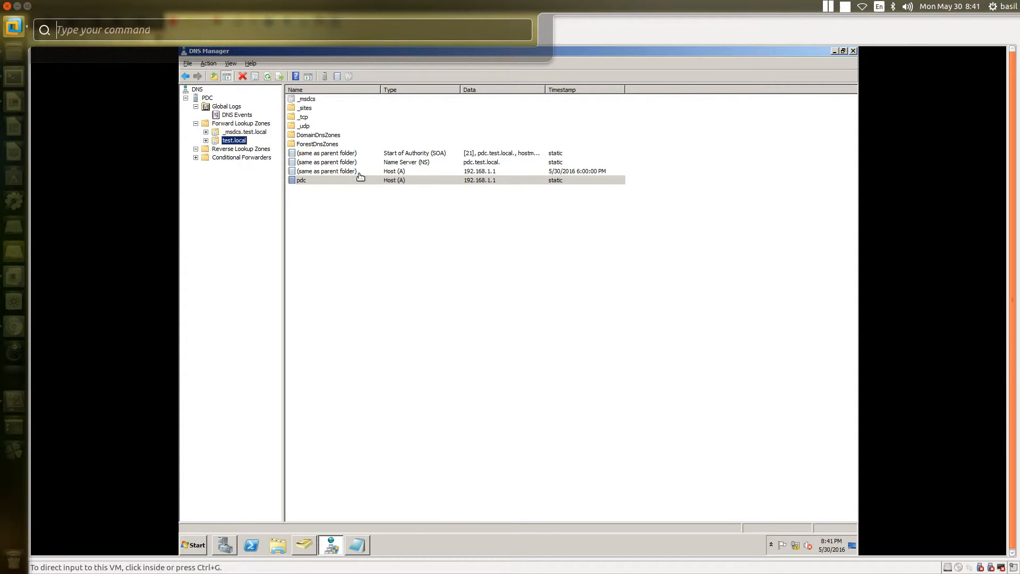
left_click(304, 181)
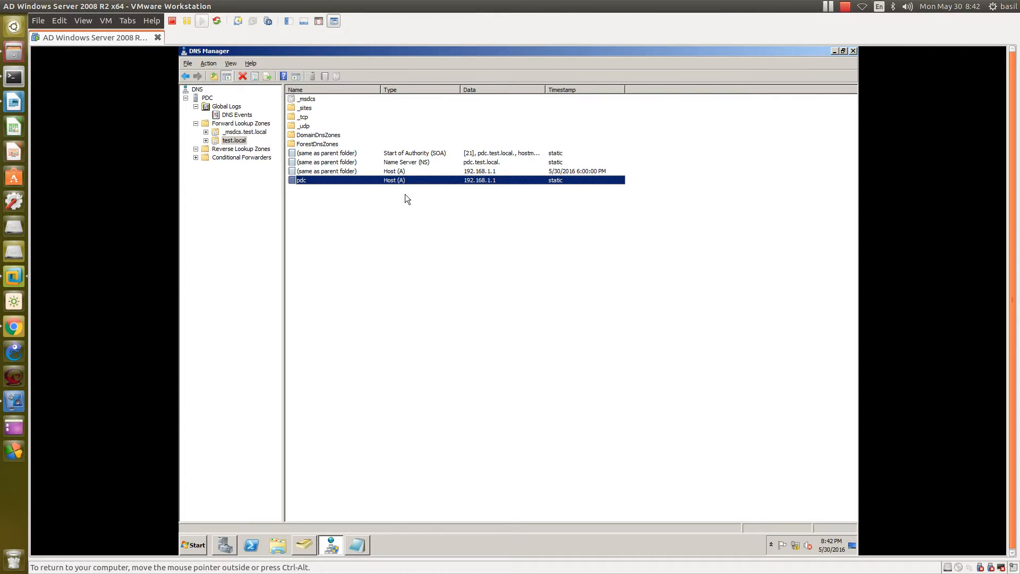
- Return to Notepad and highlight the PTR records explanation about finding a hostname from an IP address
key("alt+Tab")
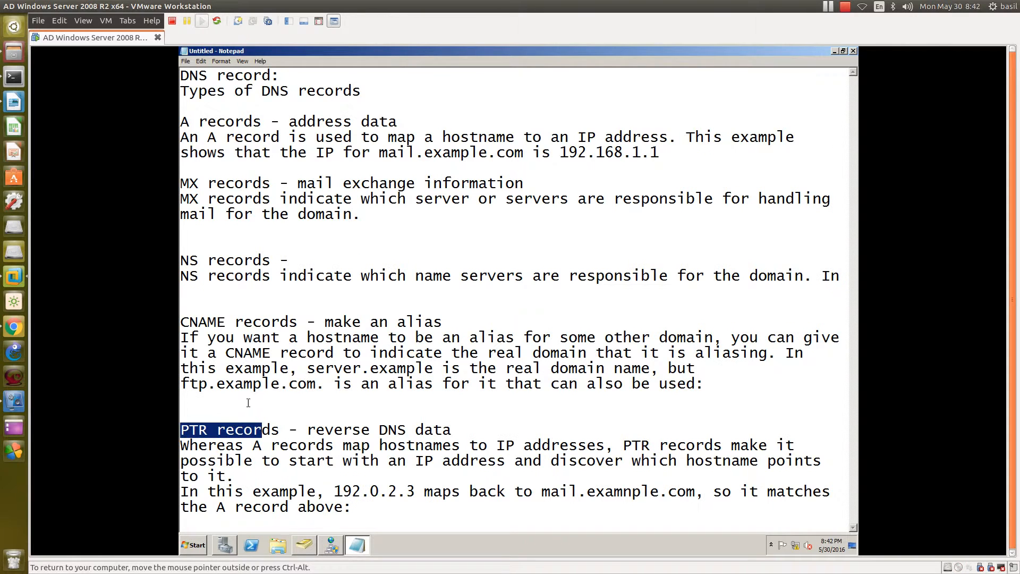
left_click_drag(190, 447, 611, 445)
left_click_drag(623, 445, 516, 463)
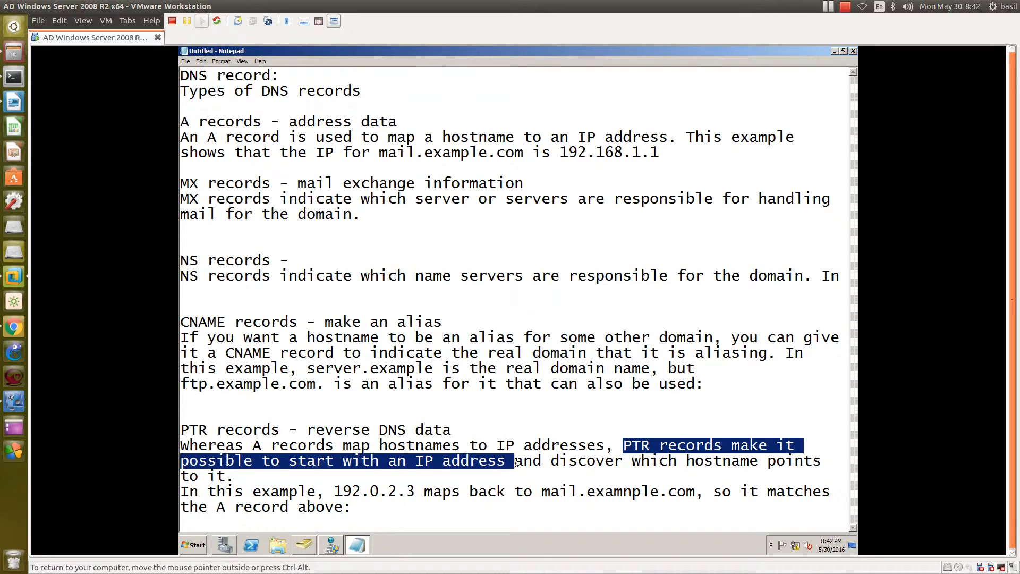
left_click_drag(686, 462, 796, 472)
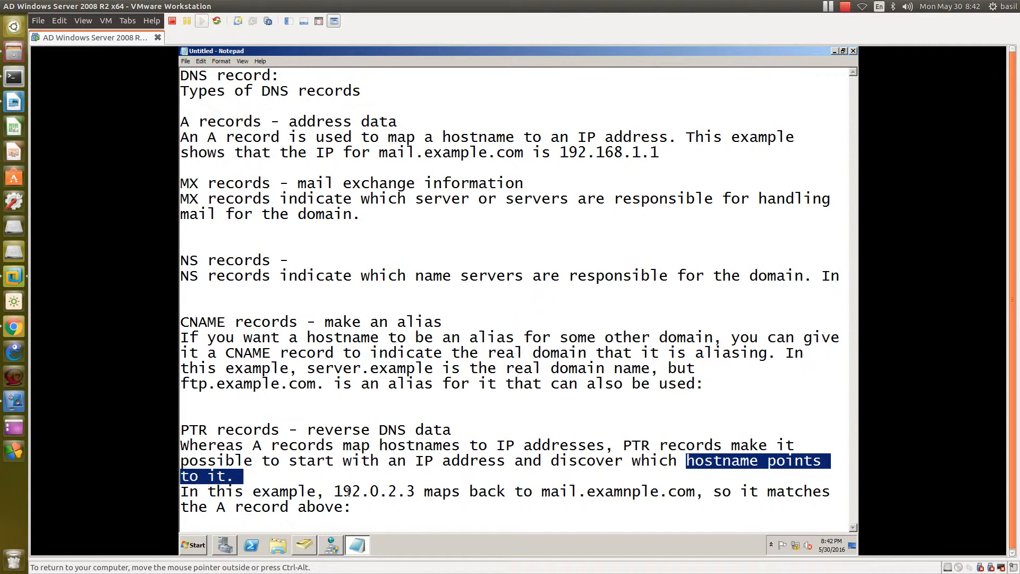
- Set the PTR example's IP address to 192.168.1.1, and highlight that address and the mail.examnple.com hostname
left_click_drag(370, 491, 415, 492)
type("168.1.1")
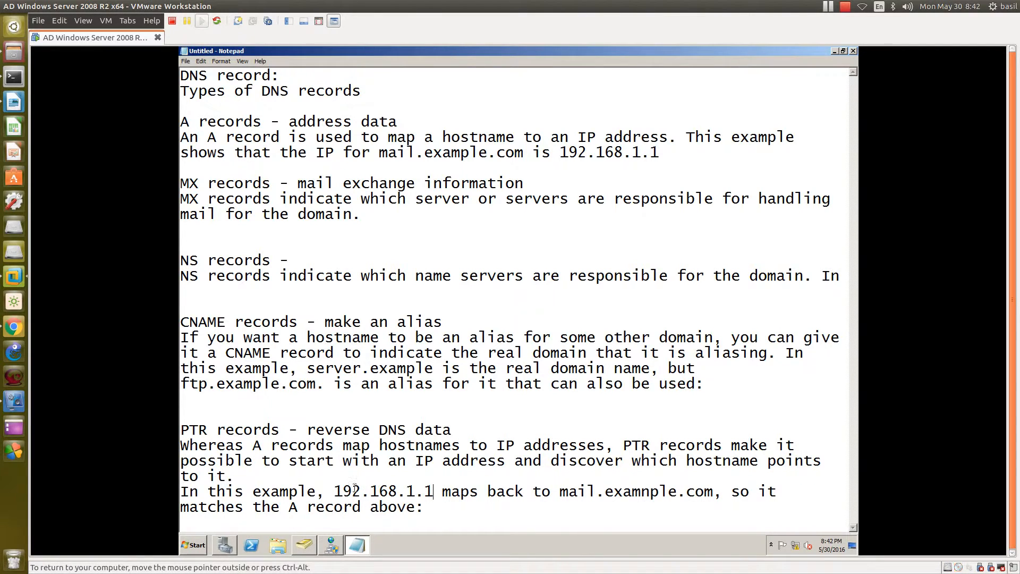
left_click_drag(338, 489, 433, 484)
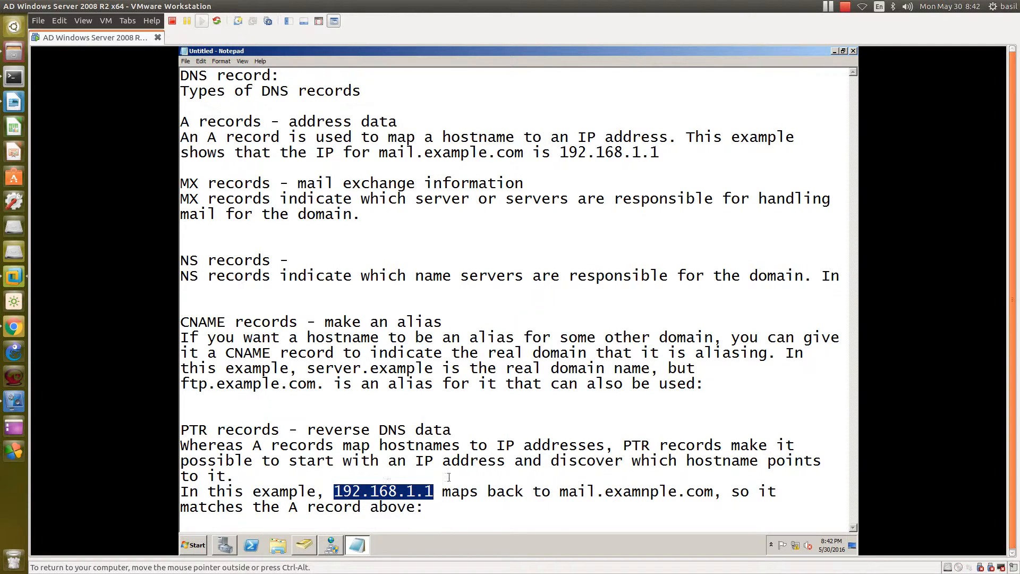
left_click_drag(560, 491, 714, 493)
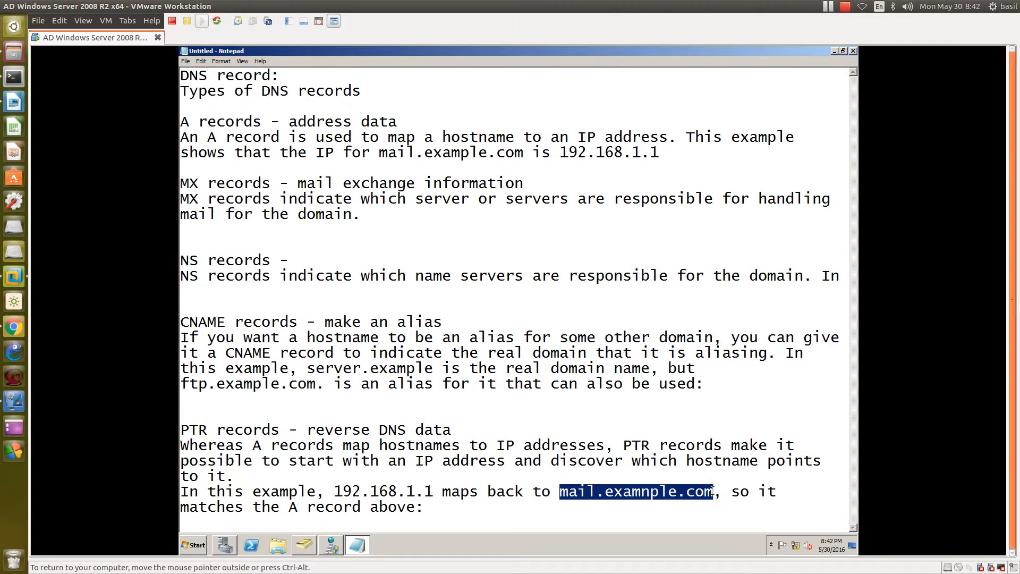
left_click_drag(434, 491, 337, 492)
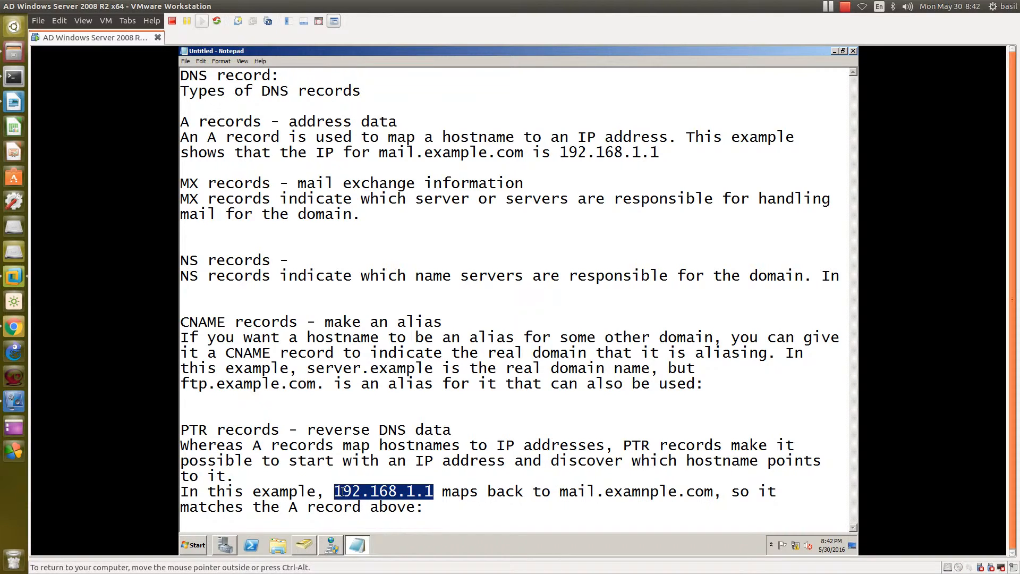
- Switch to DNS Manager, reselect the pdc host record in the test.local zone, and open the Reverse Lookup Zones
key("alt+Tab")
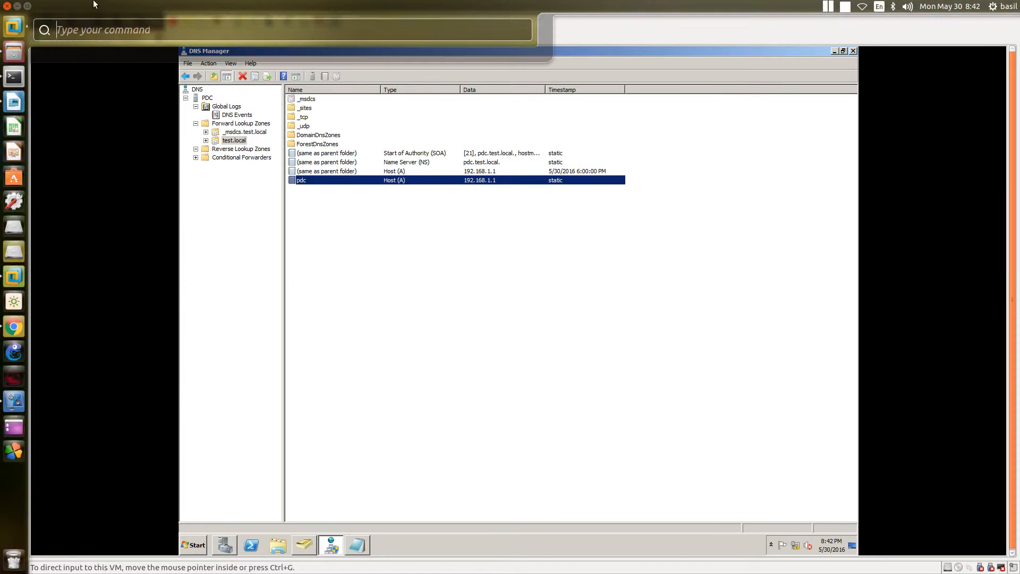
left_click(361, 209)
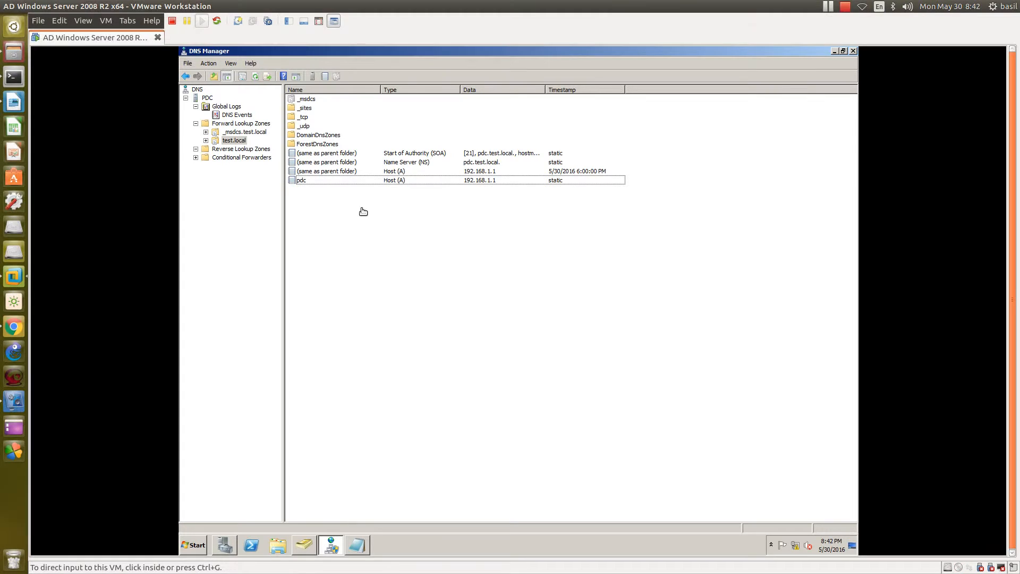
left_click(232, 141)
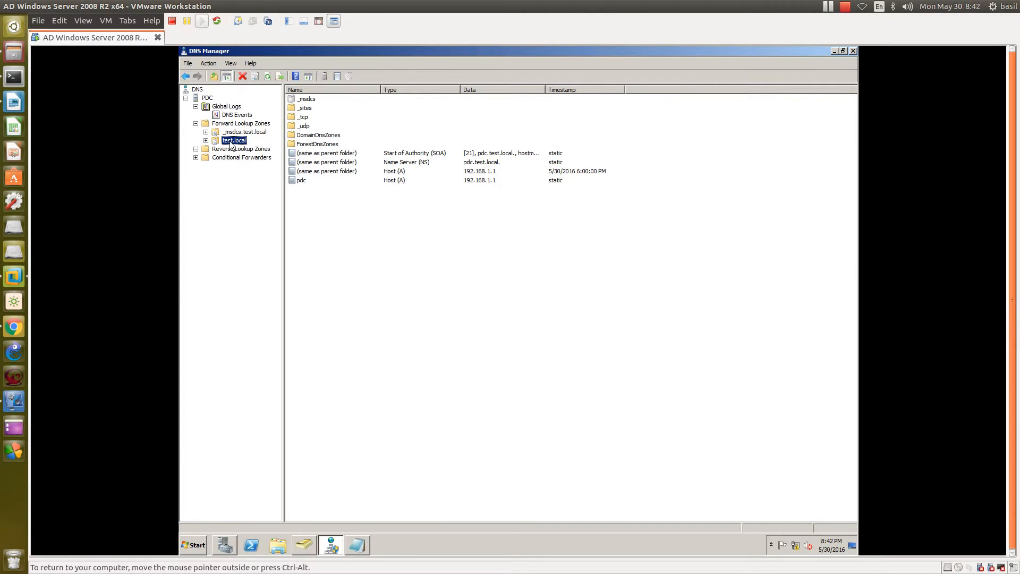
left_click(234, 124)
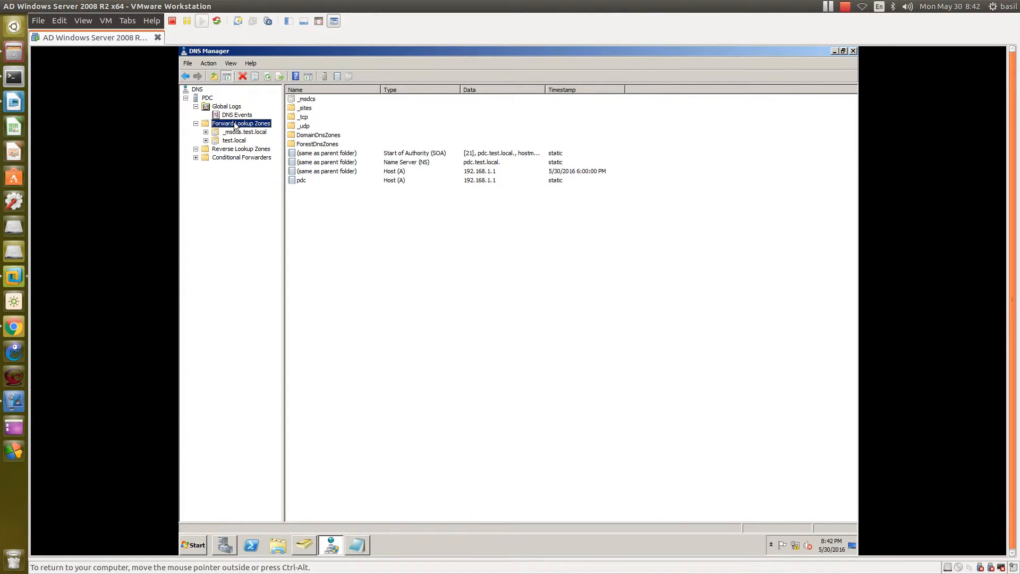
left_click(234, 141)
left_click(292, 180)
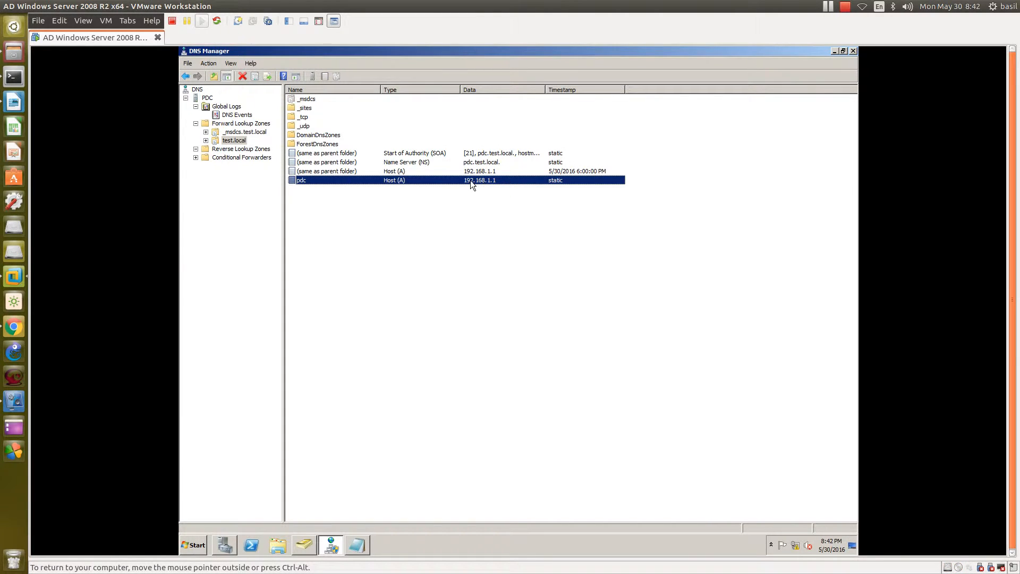
left_click(218, 151)
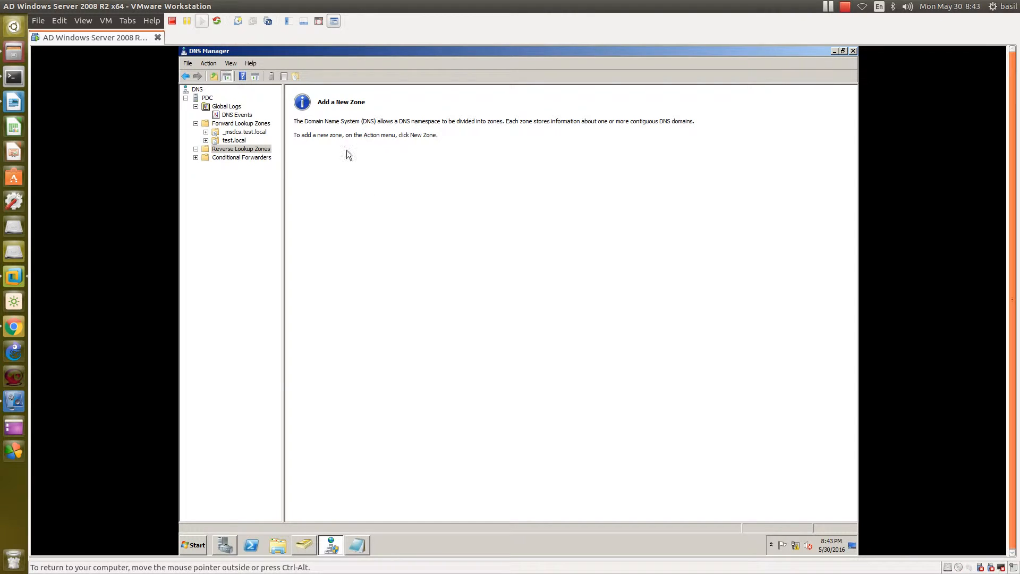
- Launch nslookup for the PDC server, mark the timeout and default server lines in its output, and close the window
right_click(208, 98)
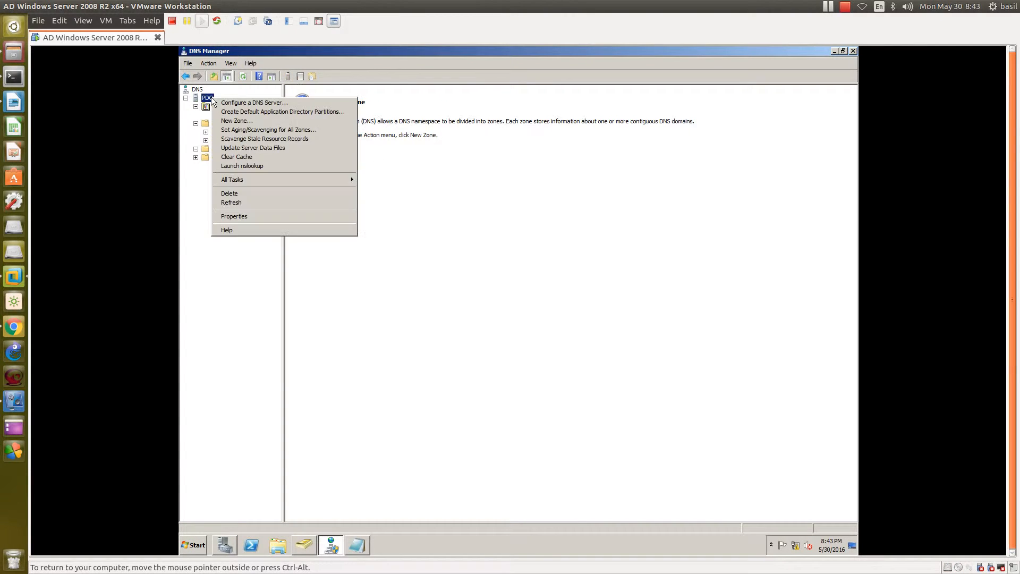
left_click(235, 166)
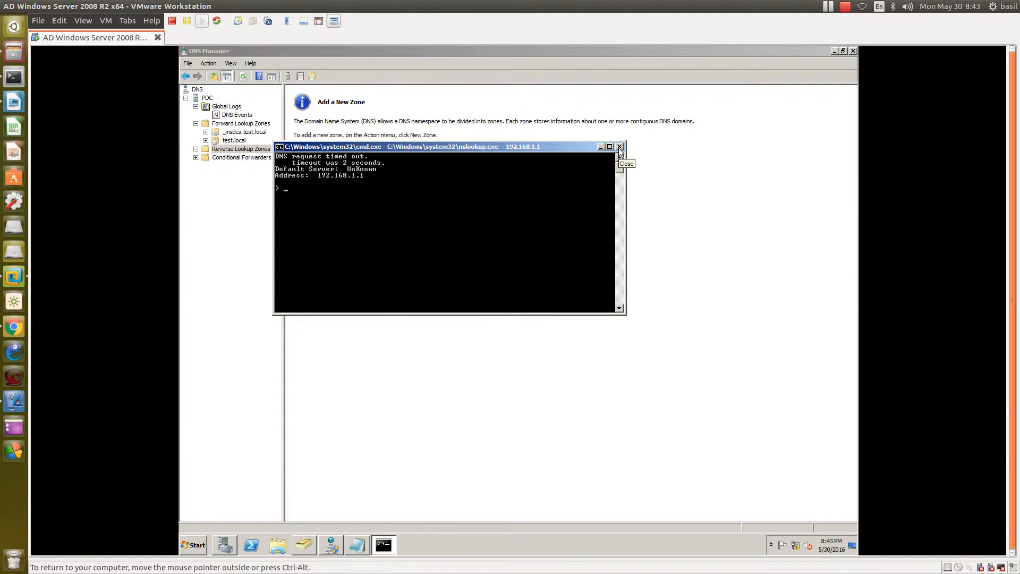
right_click(338, 165)
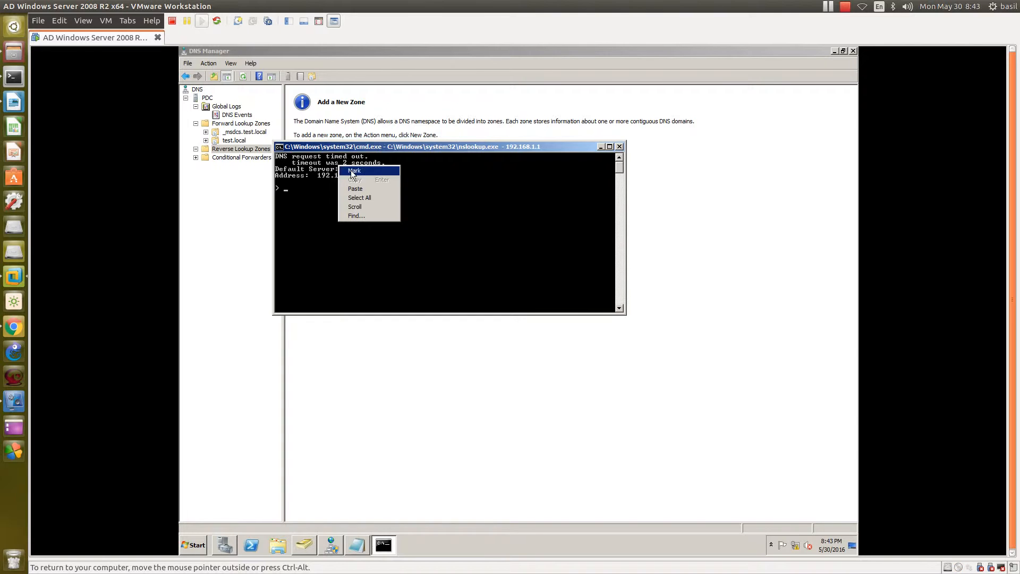
left_click(353, 170)
left_click_drag(276, 157, 408, 178)
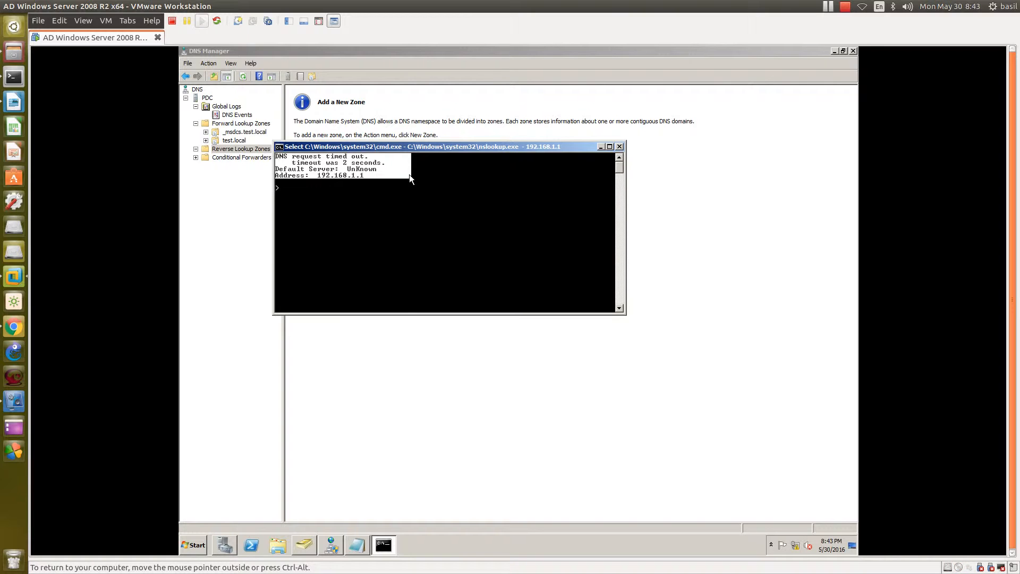
left_click_drag(409, 175, 496, 196)
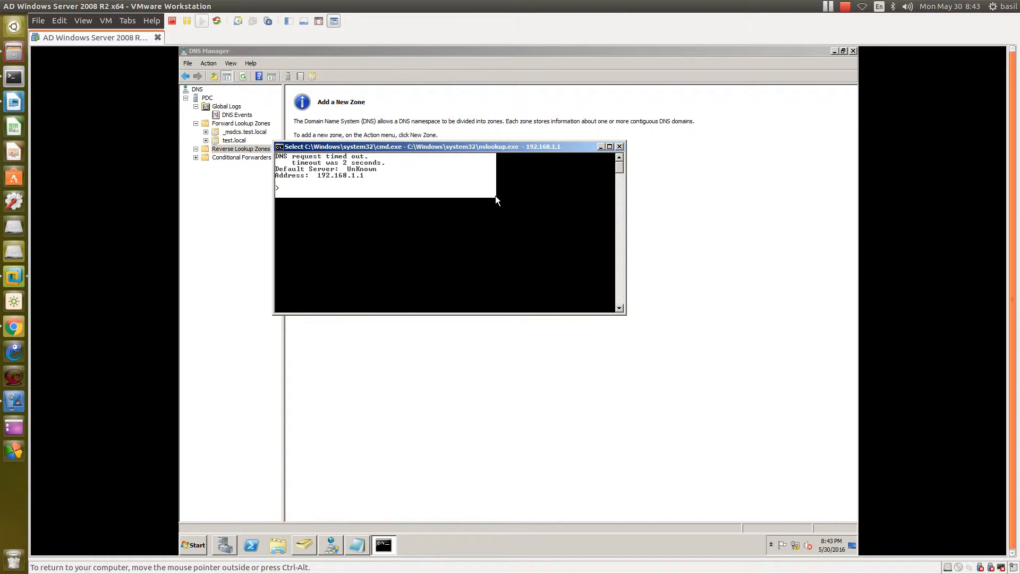
left_click(620, 147)
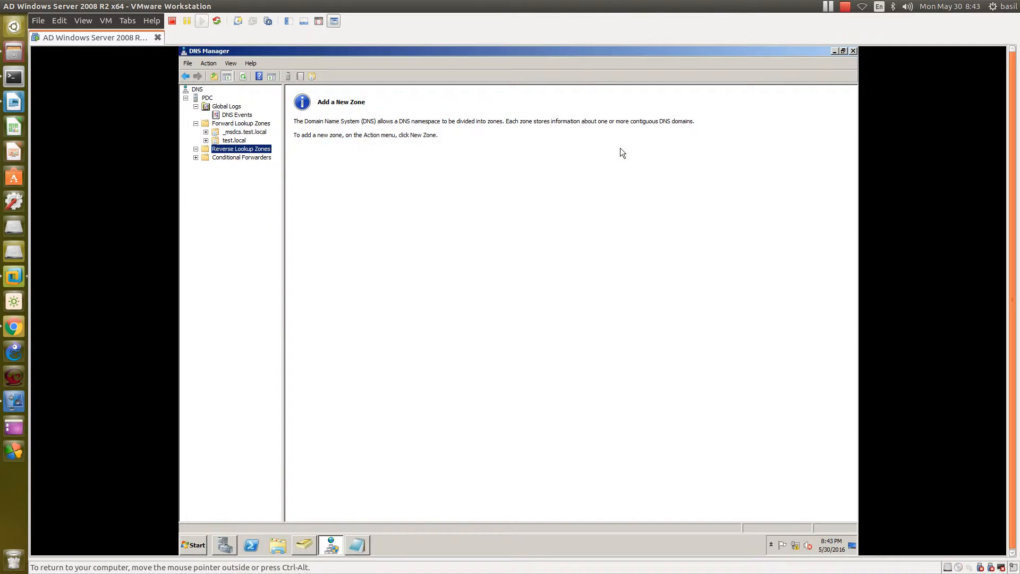
- Start a new IPv4 reverse lookup zone as an Active Directory-stored primary zone, replicated to all DNS servers on domain controllers in the test.local domain
right_click(229, 150)
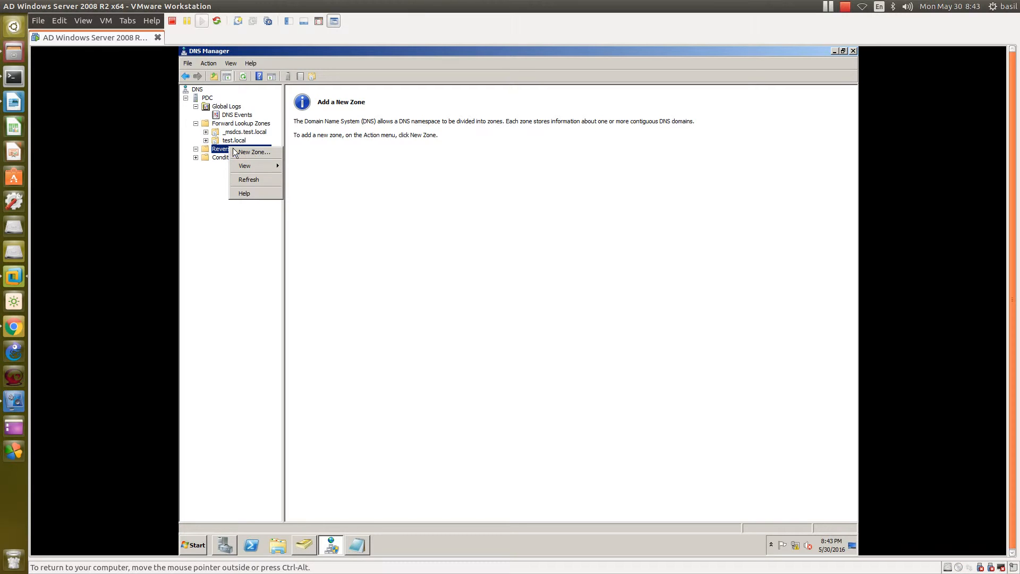
left_click(237, 153)
left_click_drag(267, 60, 391, 208)
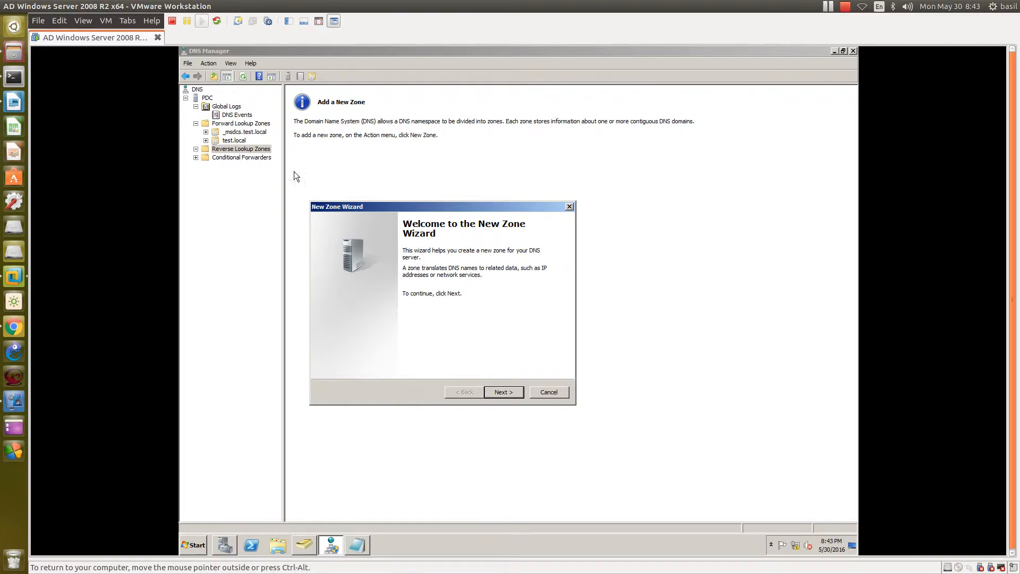
left_click(504, 394)
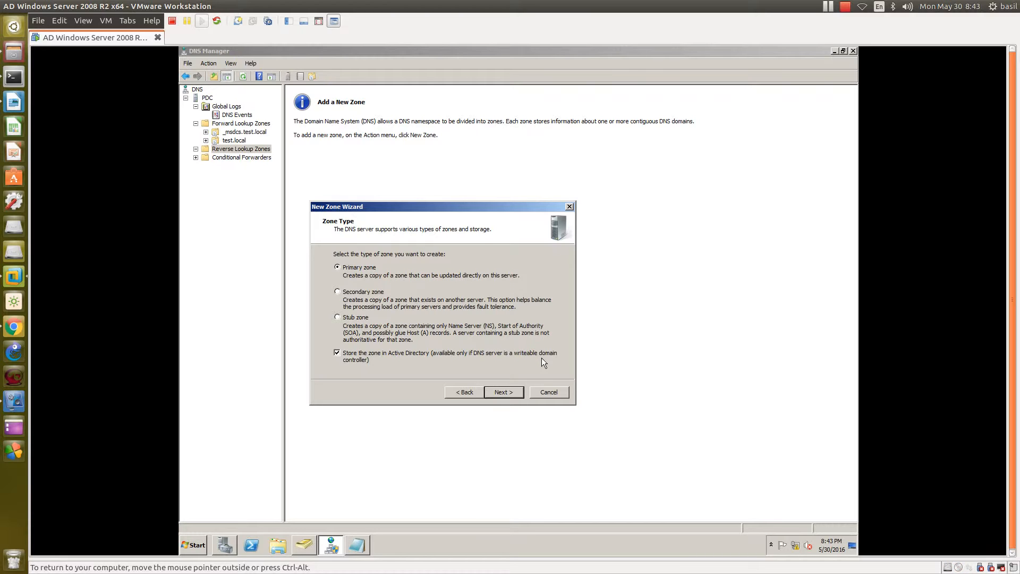
left_click(504, 392)
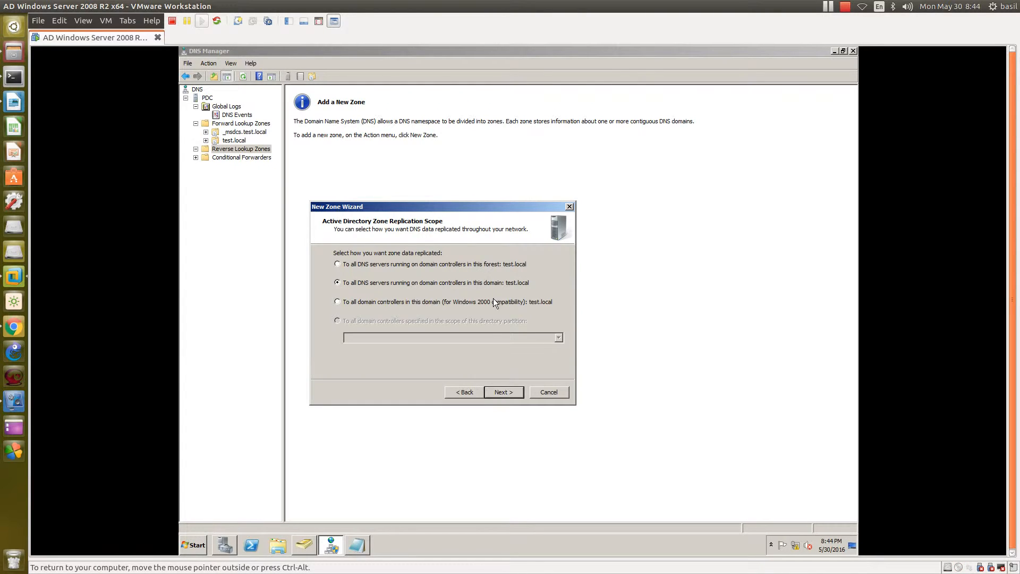
left_click(504, 392)
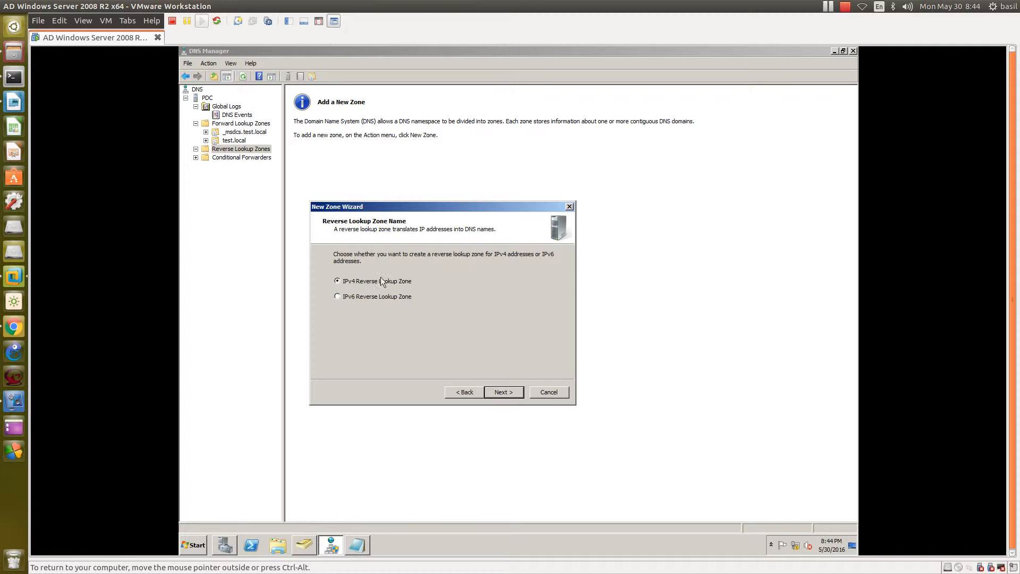
left_click(502, 391)
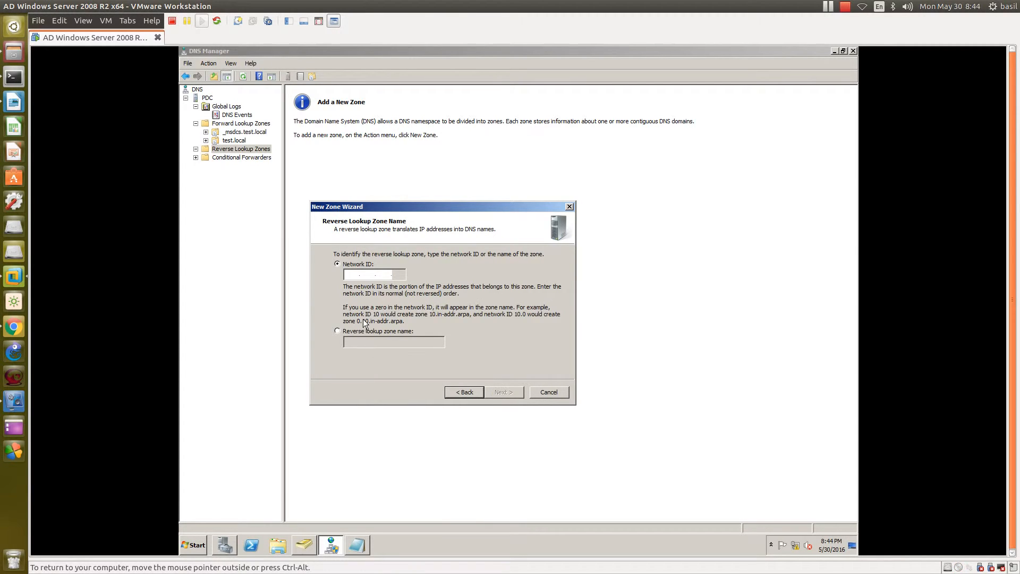
- Open a Command Prompt and run ipconfig to look up the server's IPv4 address
left_click(352, 275)
key("super+r")
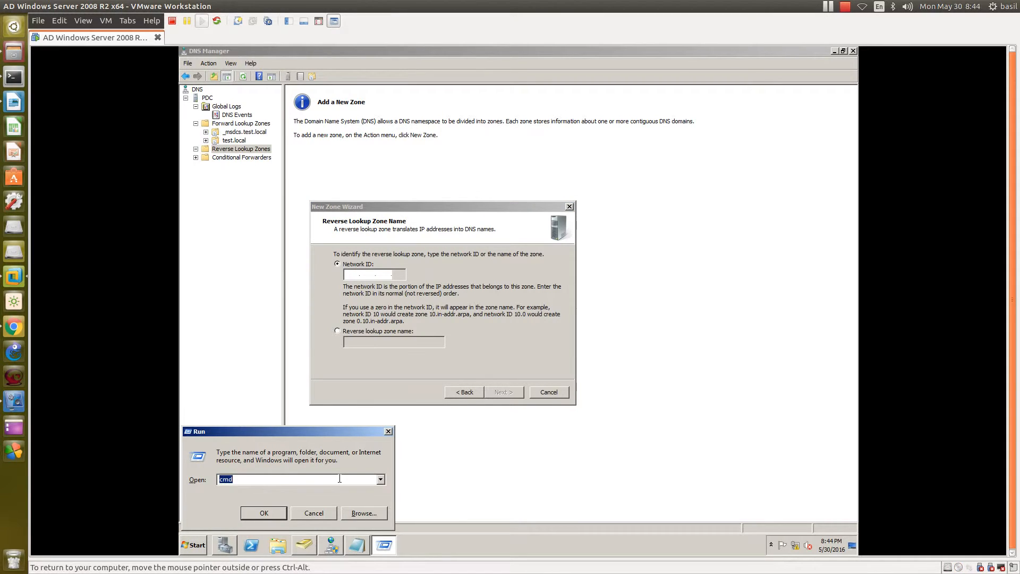
type("cmd")
key("Return")
type("ipconfig")
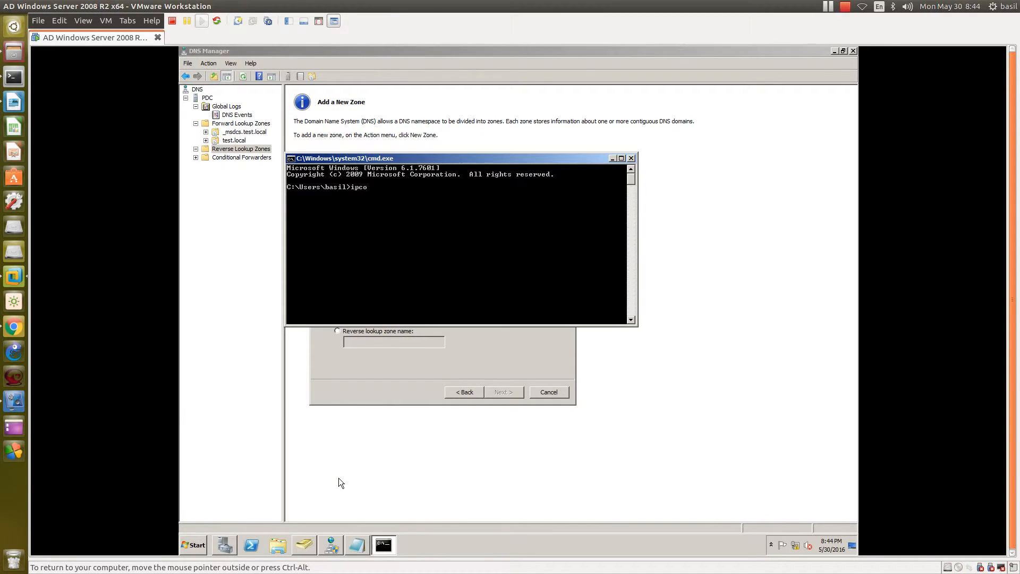
key("Return")
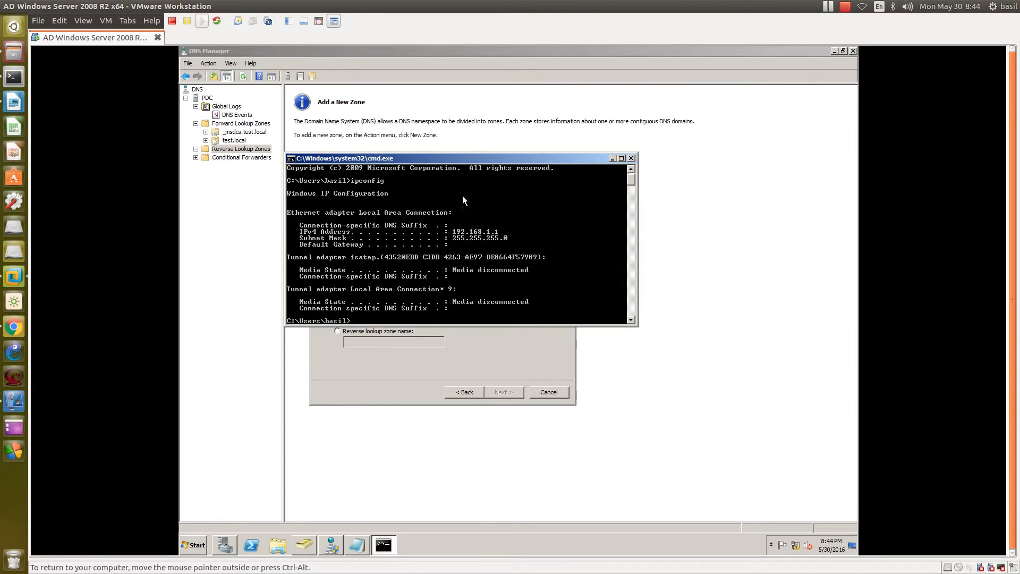
- Move the Command Prompt clear of the wizard and mark the network portion of the IPv4 address in the ipconfig output
left_click_drag(455, 161, 638, 77)
right_click(638, 149)
left_click(643, 153)
left_click(638, 149)
left_click_drag(641, 149, 674, 151)
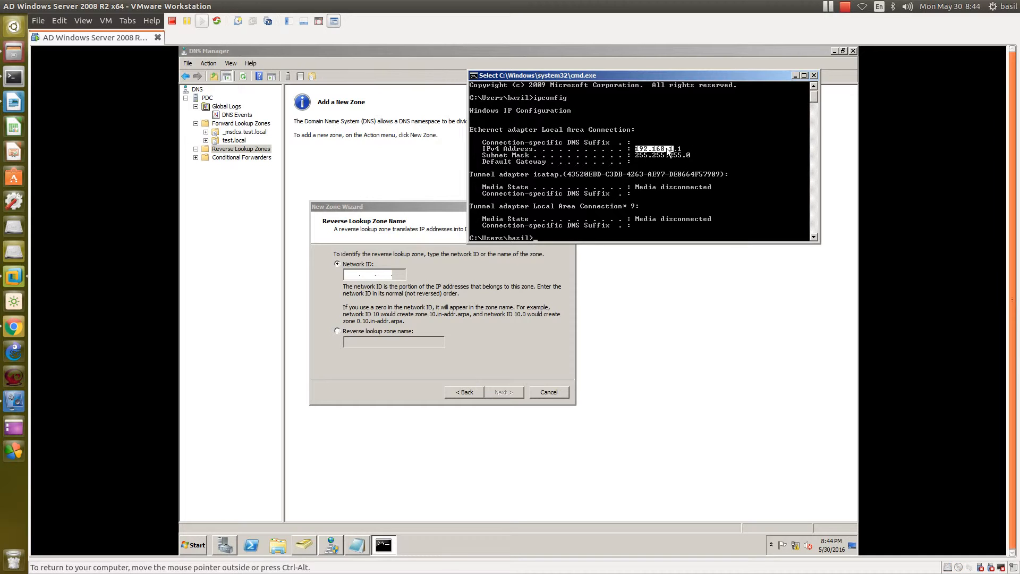
left_click_drag(674, 152, 628, 151)
- Enter 192.168.1 as the reverse lookup zone's network ID and continue to the dynamic update settings
left_click(331, 294)
type("192.16")
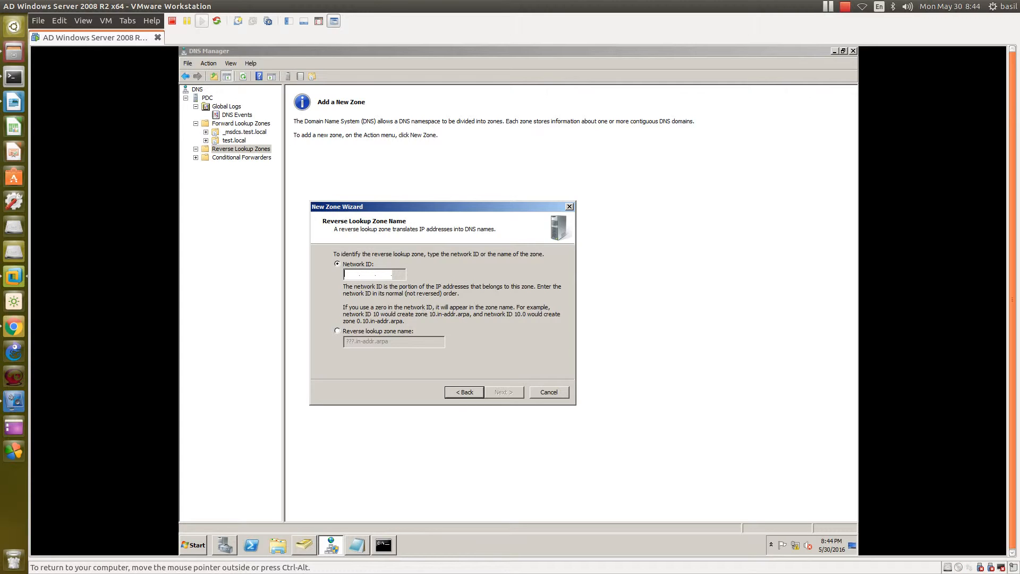
type("8.1.")
left_click(510, 396)
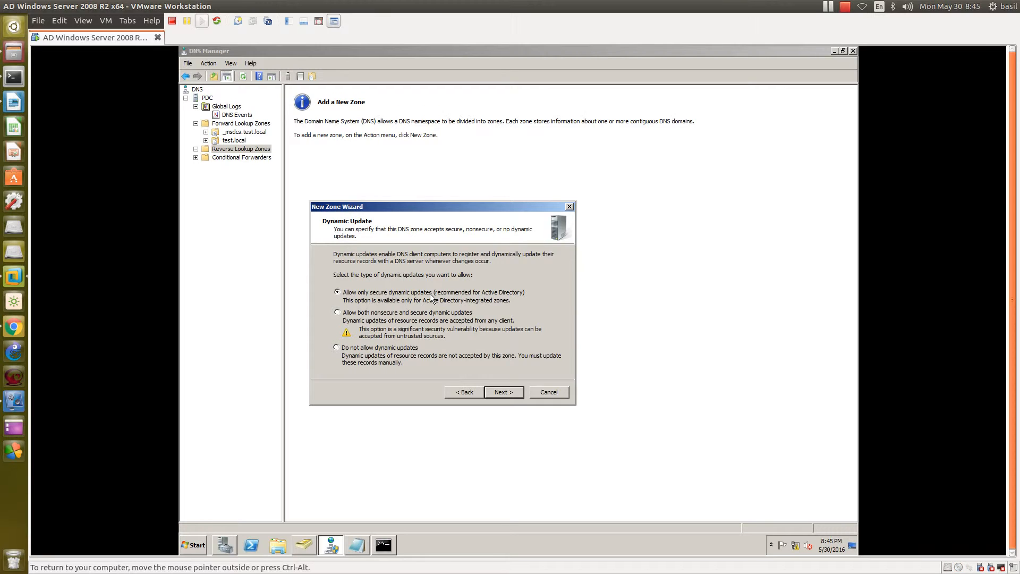
- Allow both nonsecure and secure dynamic updates, finish creating the zone, and open the new 1.168.192.in-addr.arpa zone
left_click(353, 315)
left_click(503, 392)
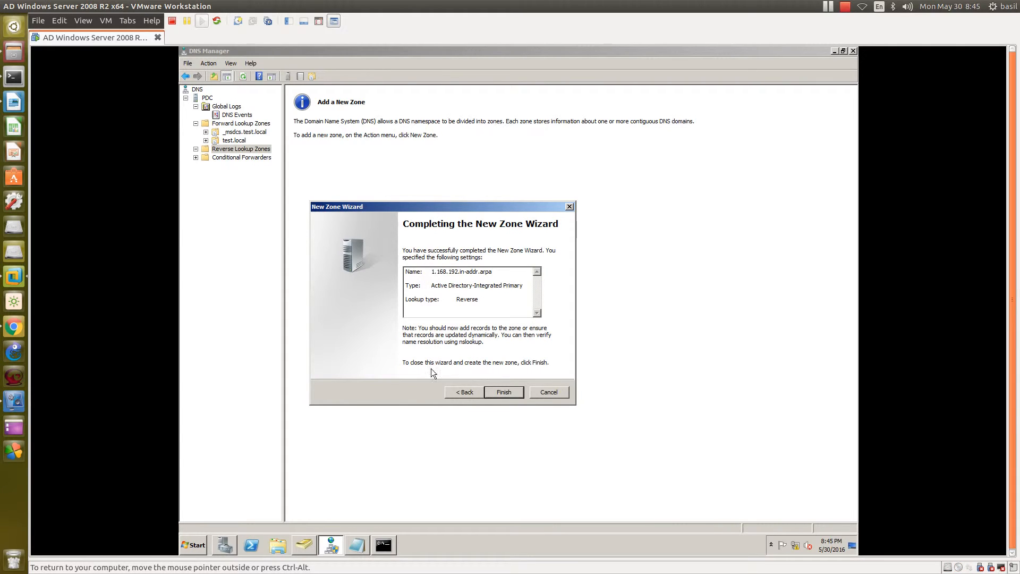
left_click(499, 392)
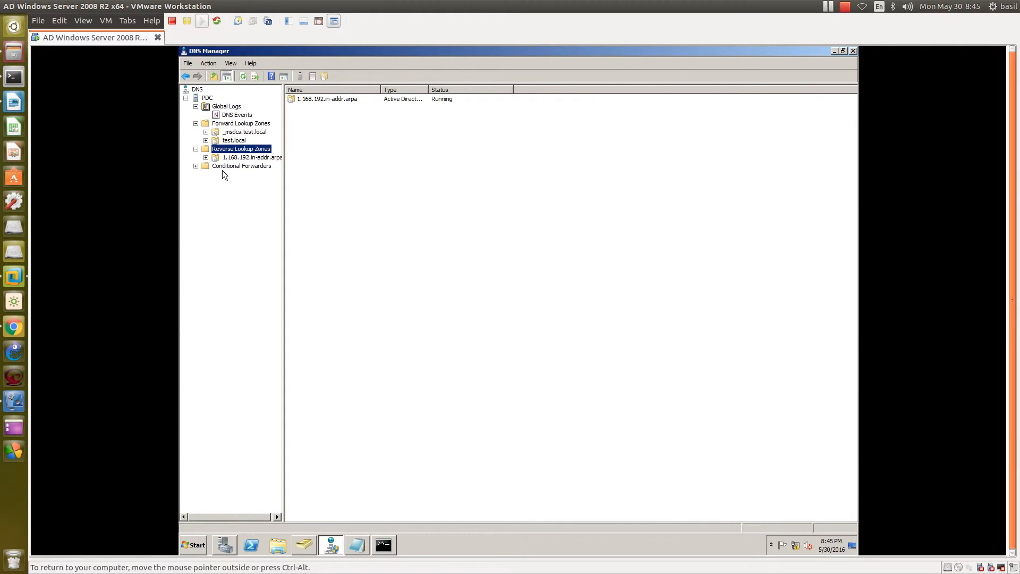
left_click(250, 159)
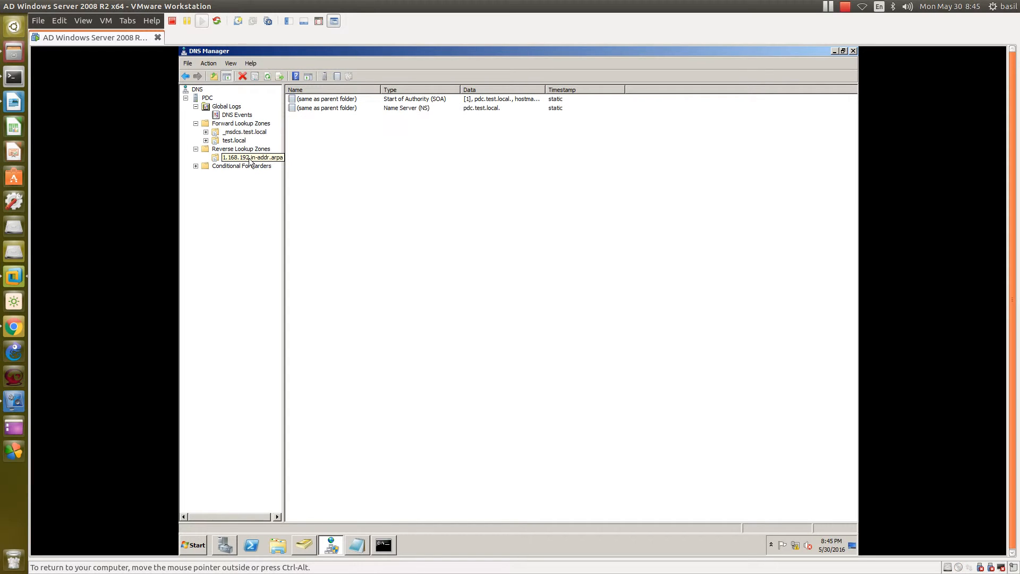
left_click(308, 124)
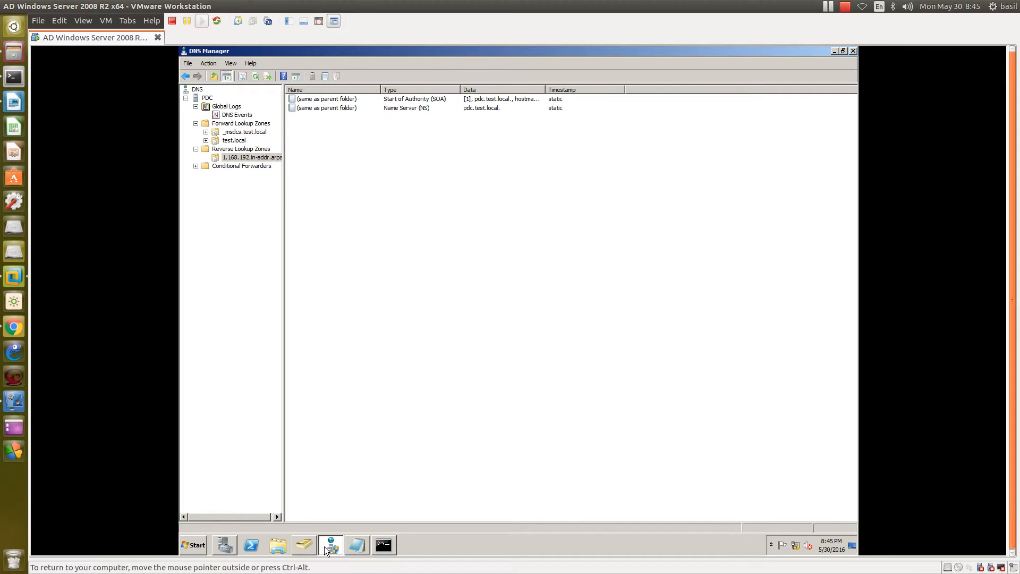
- Switch to Notepad and highlight the PTR example's IP address 192.168.1.1 and the hostname mail.examnple.com
left_click(357, 545)
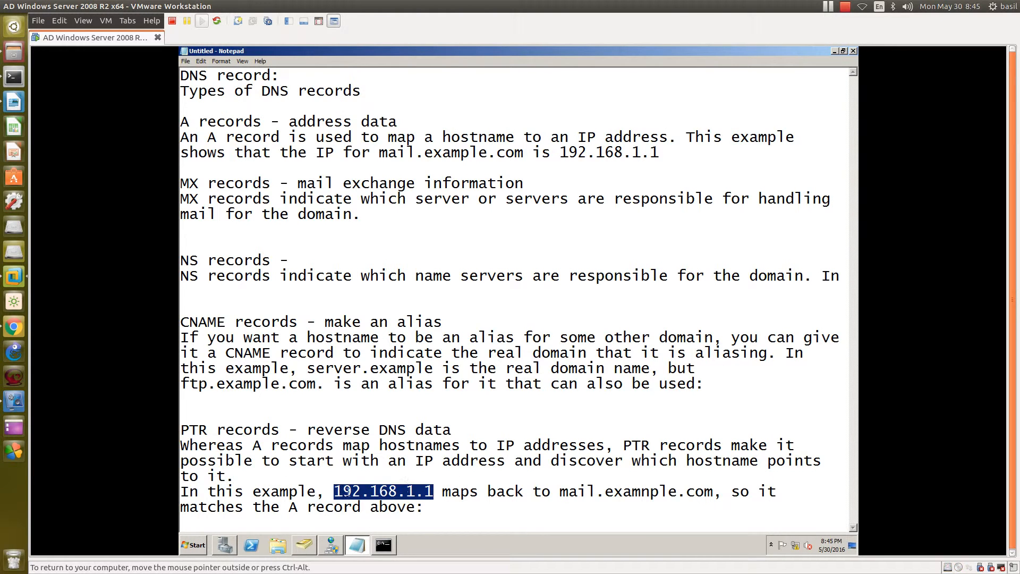
left_click_drag(333, 491, 435, 493)
left_click_drag(335, 490, 444, 491)
left_click_drag(560, 491, 704, 491)
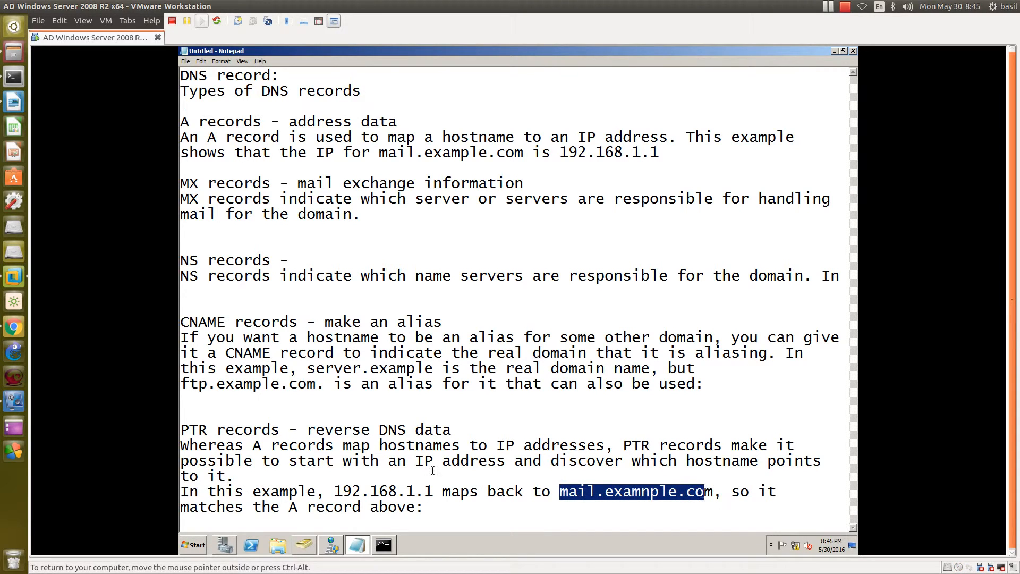
- Return to DNS Manager and start a new pointer (PTR) record in the 1.168.192.in-addr.arpa zone
left_click(335, 546)
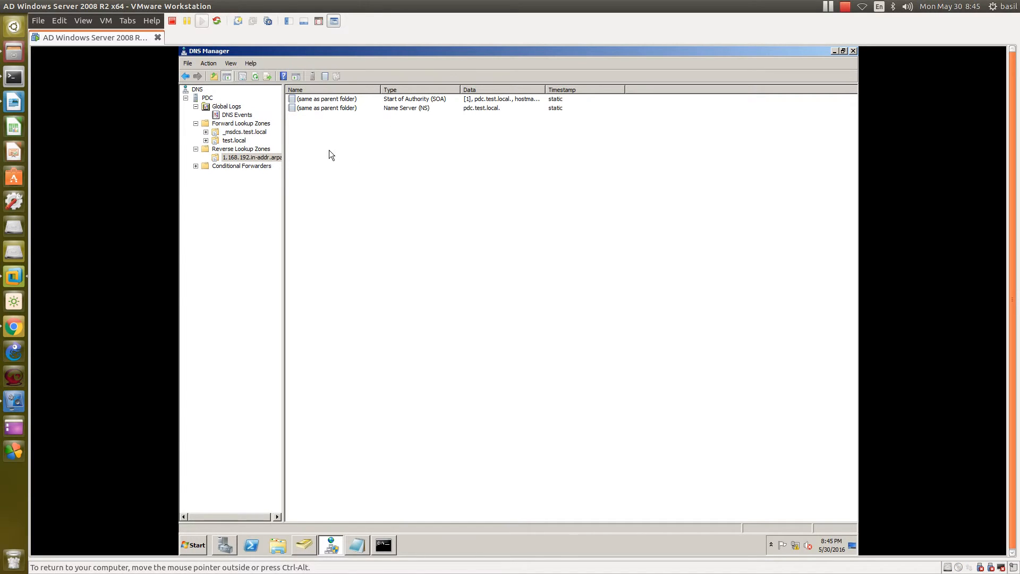
right_click(257, 159)
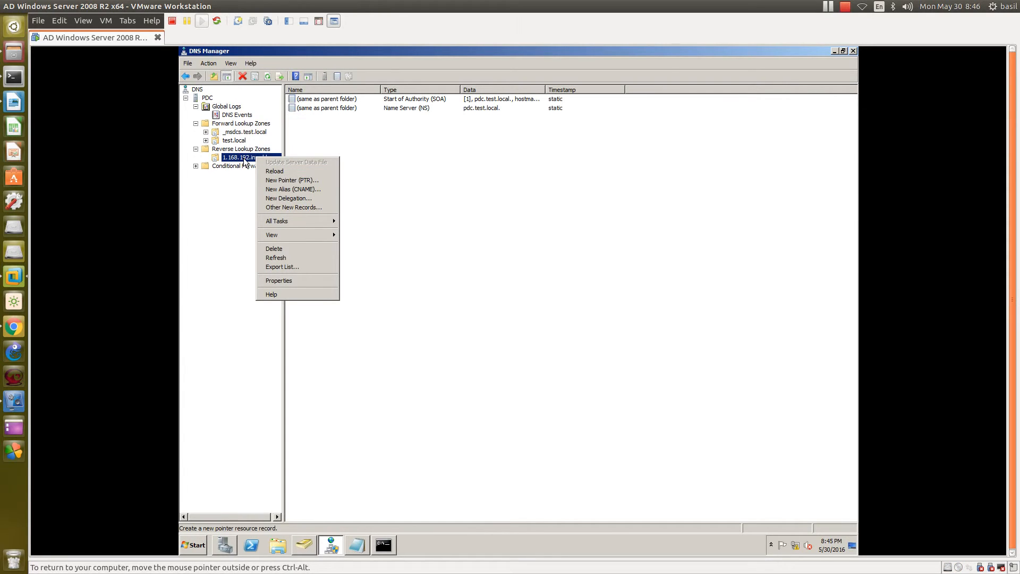
right_click(243, 159)
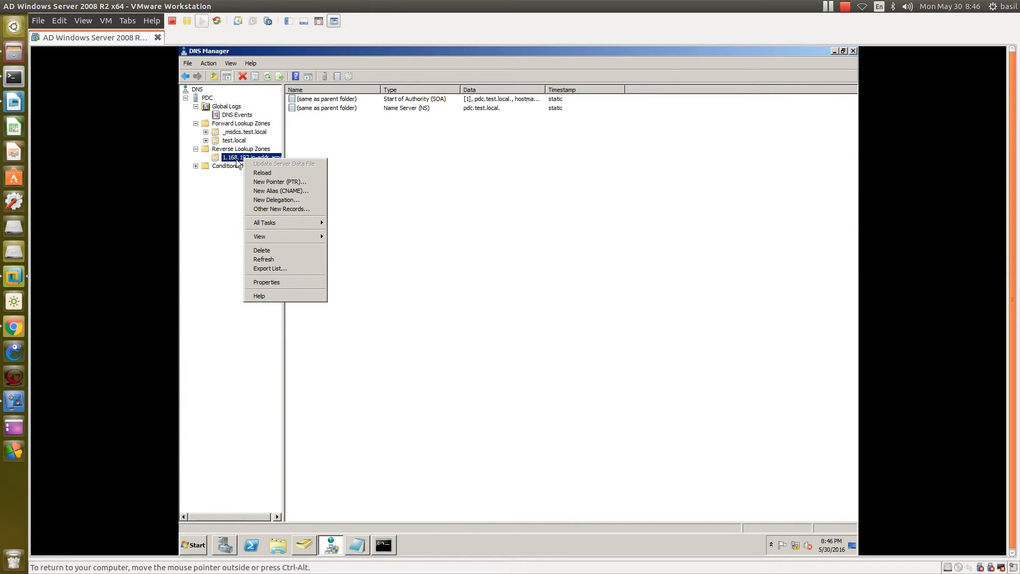
left_click(280, 182)
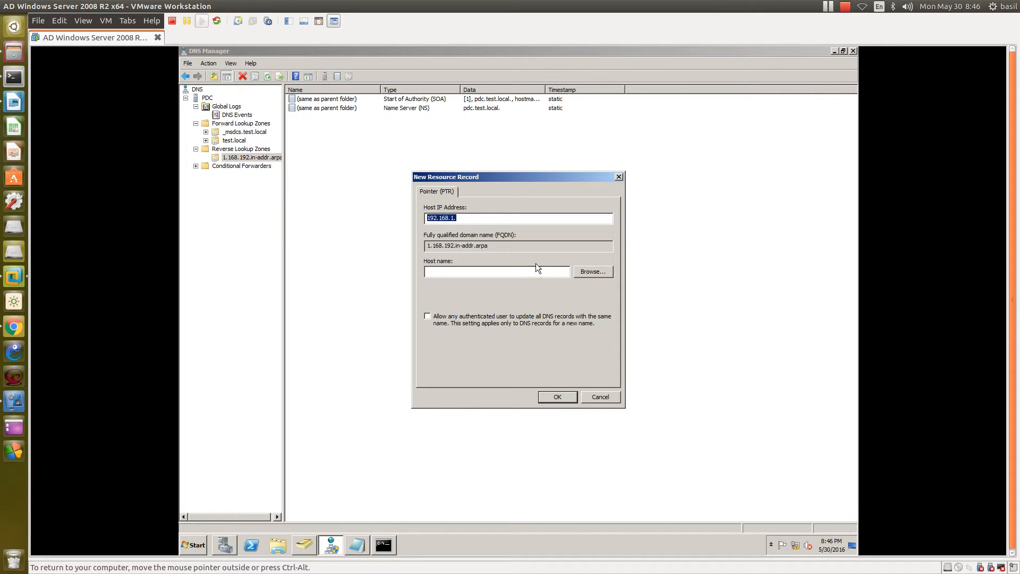
- Browse the PDC server's forward lookup zone test.local and choose the pdc host record as the pointer's host name
left_click(589, 272)
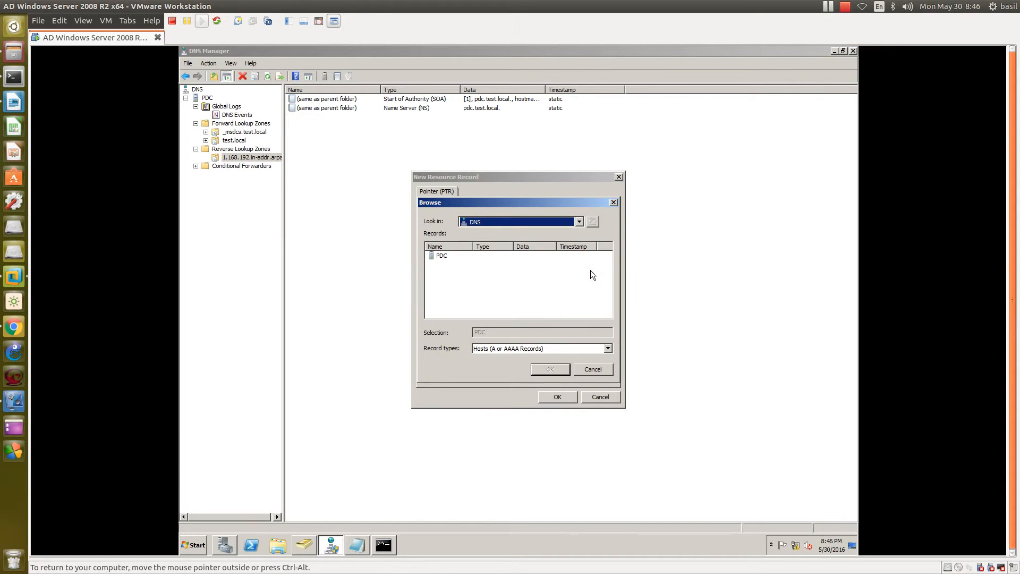
double_click(441, 257)
double_click(440, 256)
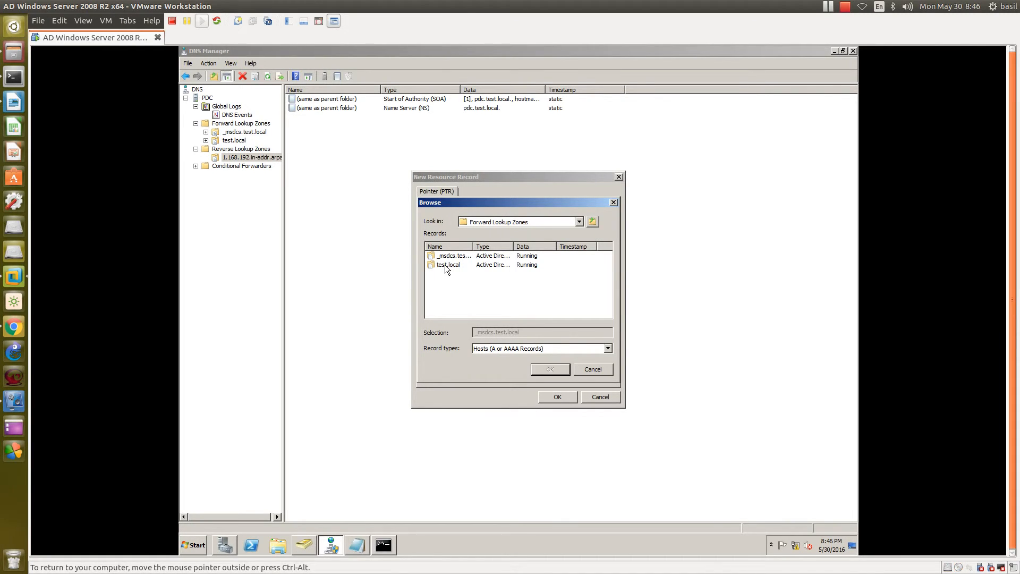
left_click(445, 265)
scroll(461, 274, "down", 1)
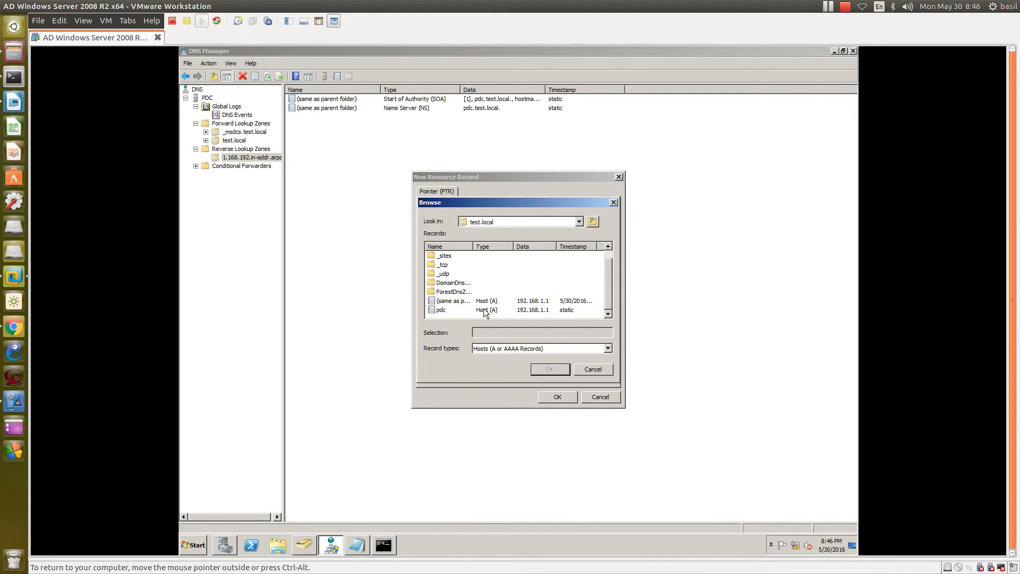
left_click(441, 310)
left_click(550, 369)
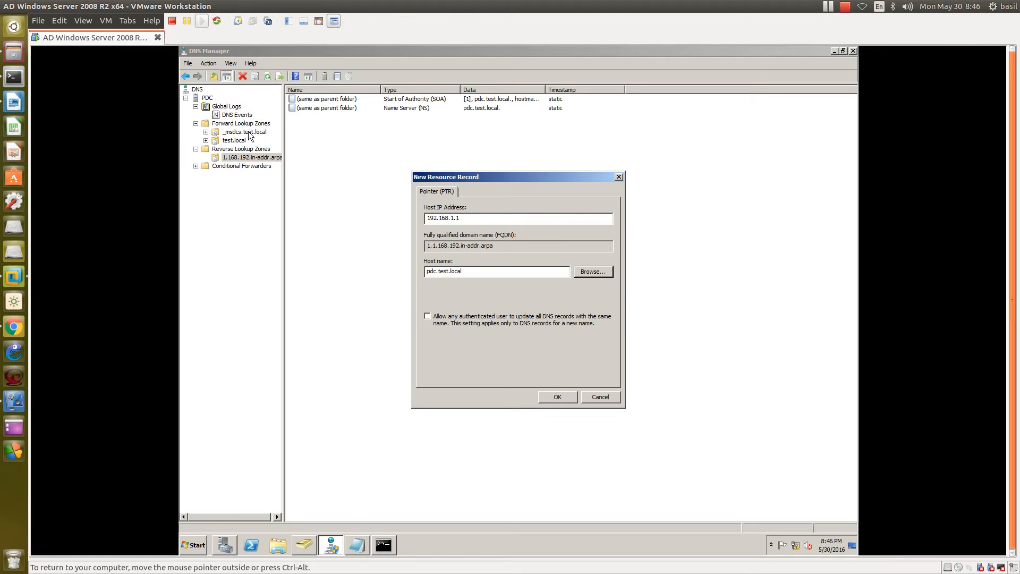
- Create the PTR record for 192.168.1.1 and refresh the 1.168.192.in-addr.arpa zone
left_click(555, 399)
left_click(557, 397)
right_click(239, 158)
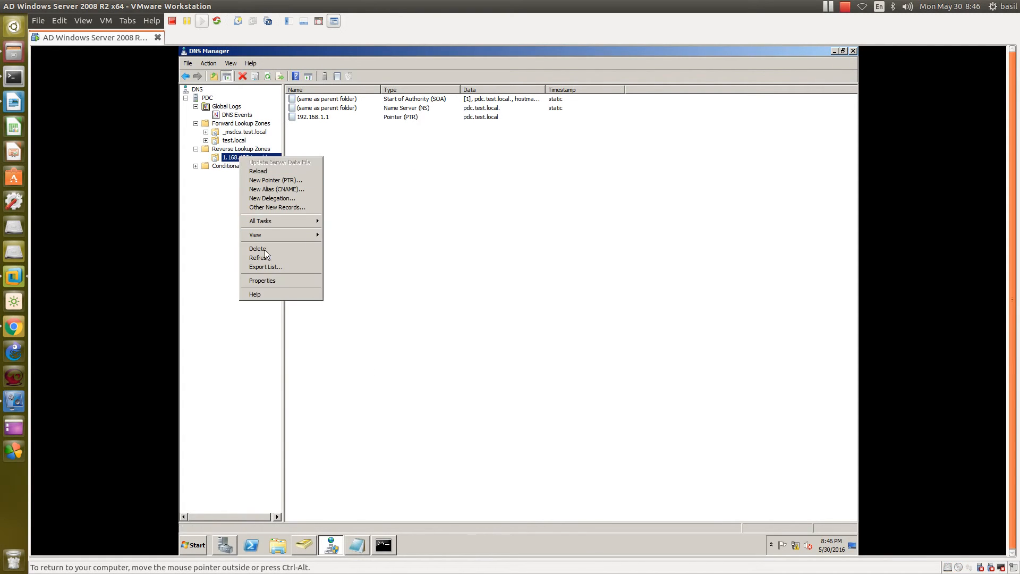
left_click(269, 260)
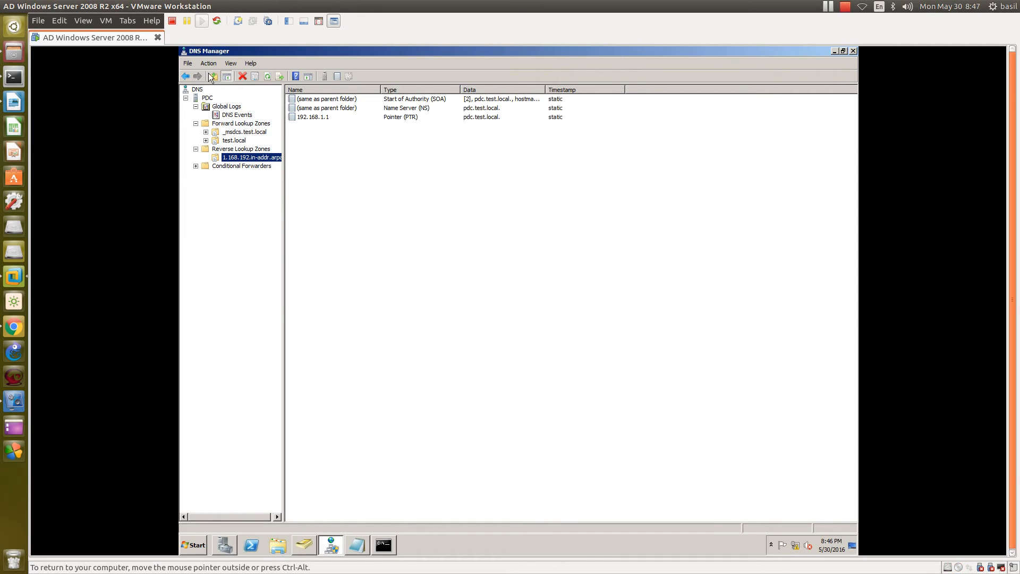
- Launch nslookup for the PDC server from DNS Manager, highlight the default server's name and address, and close the nslookup window
right_click(208, 99)
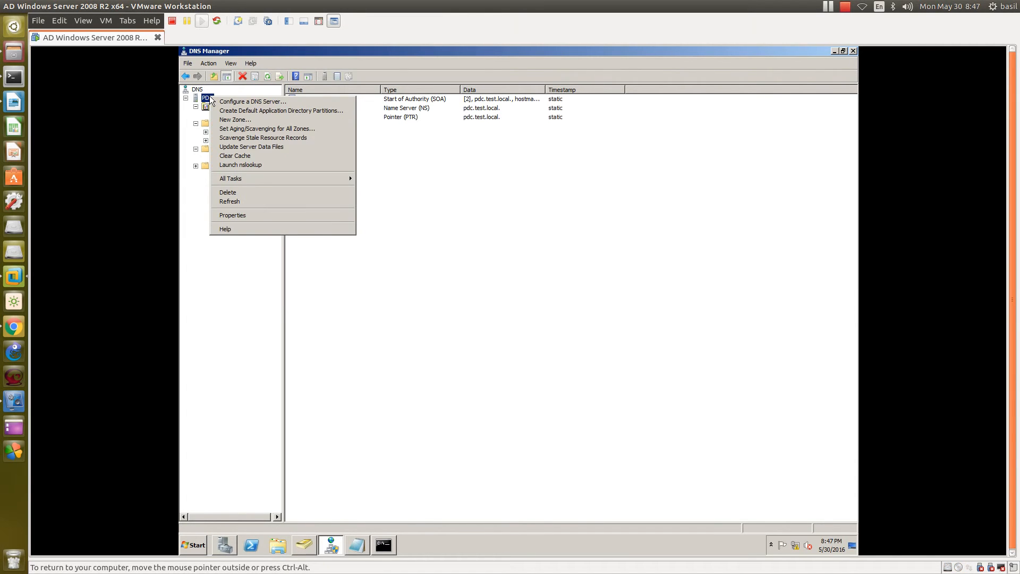
left_click(265, 164)
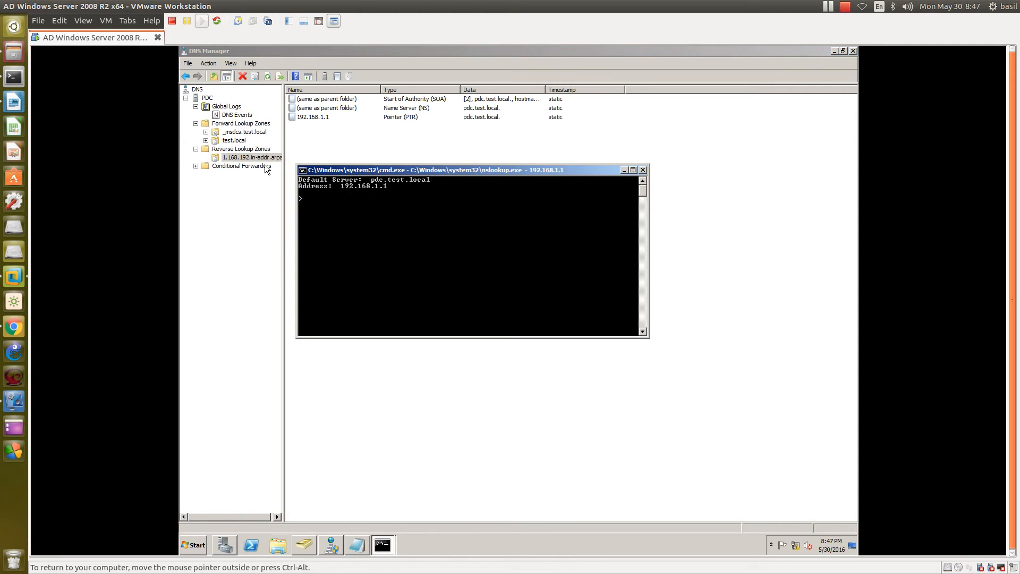
right_click(371, 181)
left_click(382, 184)
left_click_drag(370, 180, 420, 180)
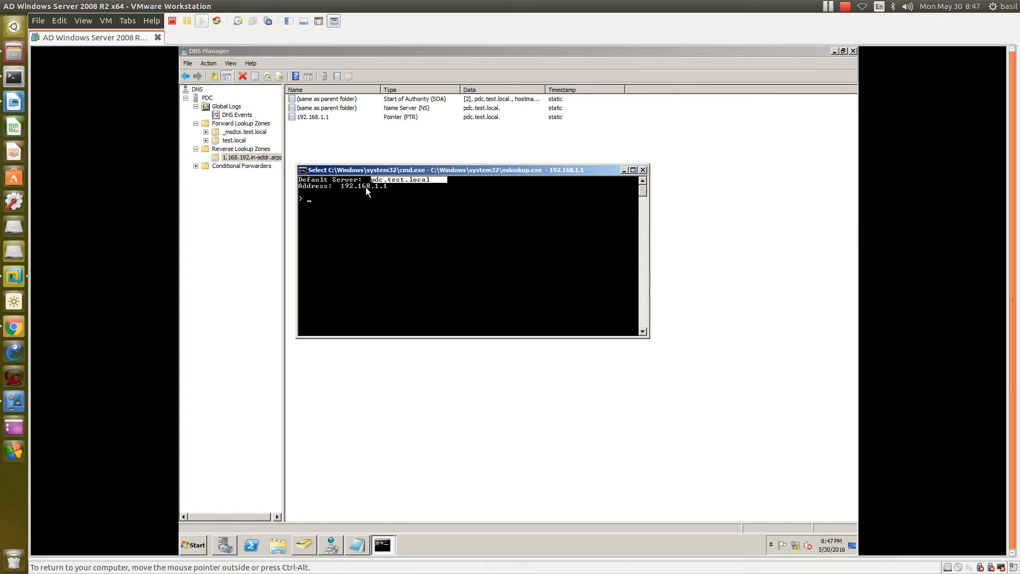
left_click_drag(342, 186, 362, 188)
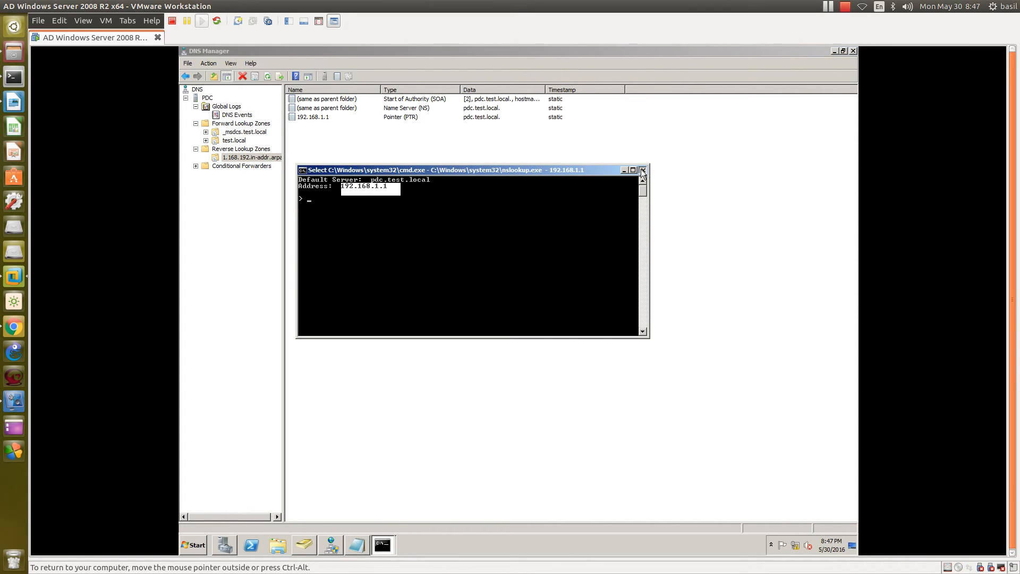
left_click(642, 170)
- Switch to the open Command Prompt, run nslookup, and highlight the default server and address lines in its output
left_click(385, 544)
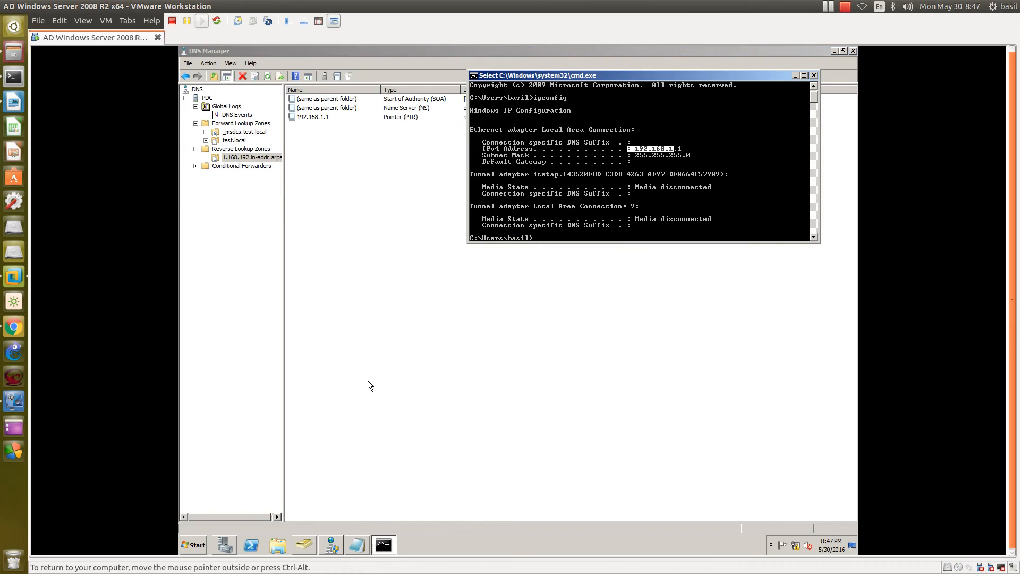
left_click(667, 155)
type("nslookup")
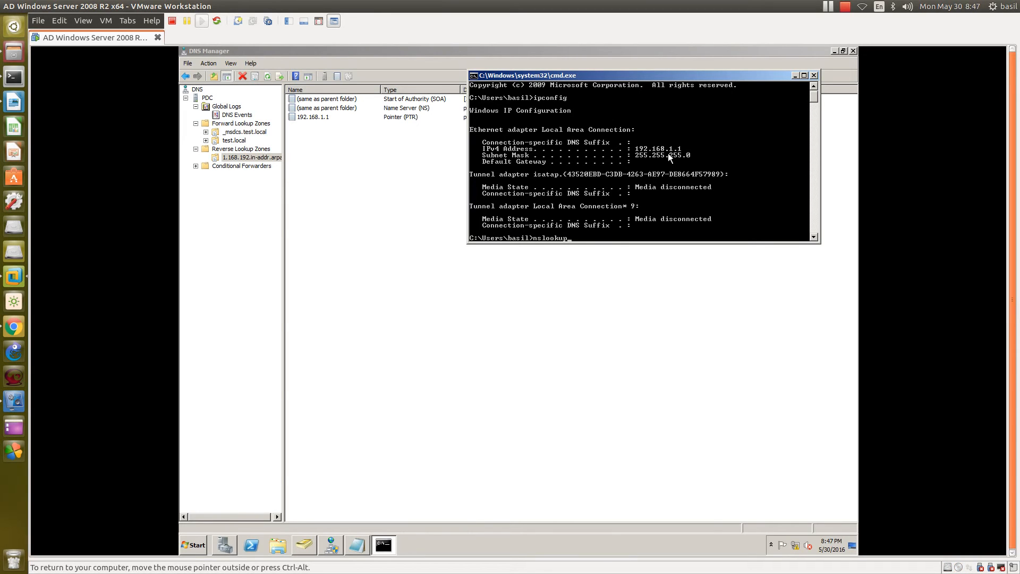
key("Return")
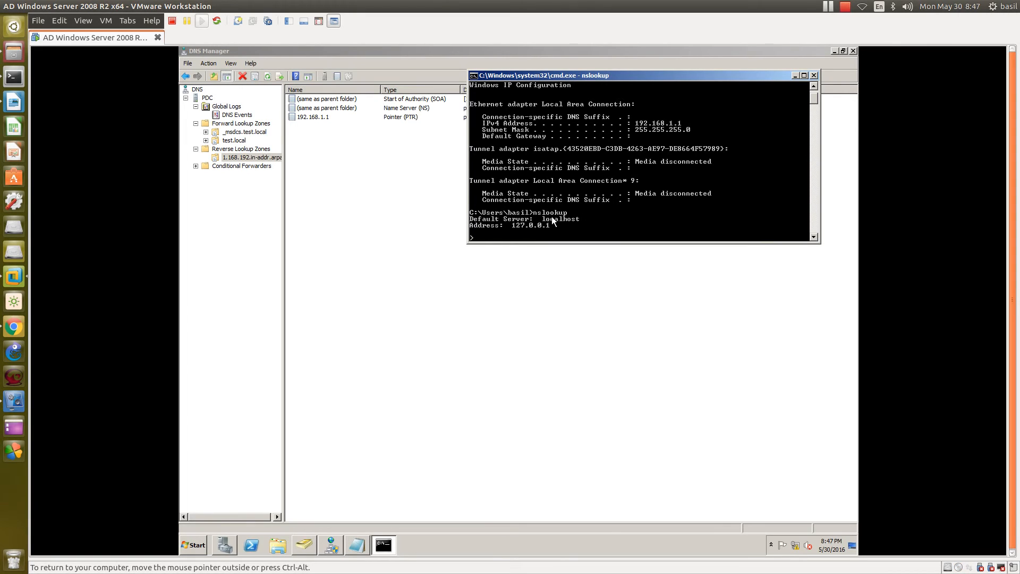
right_click(509, 225)
left_click(516, 230)
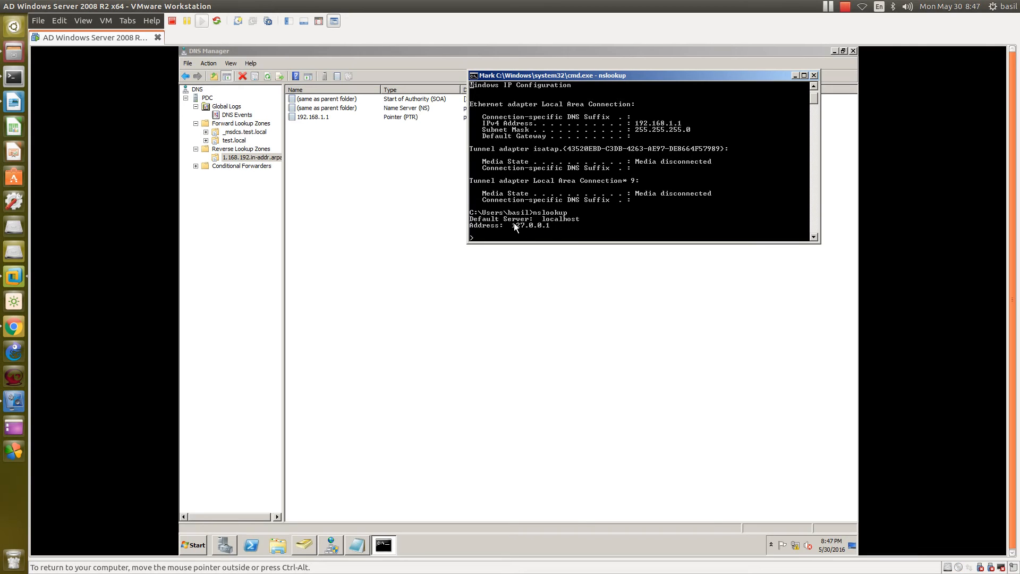
left_click_drag(474, 219, 551, 228)
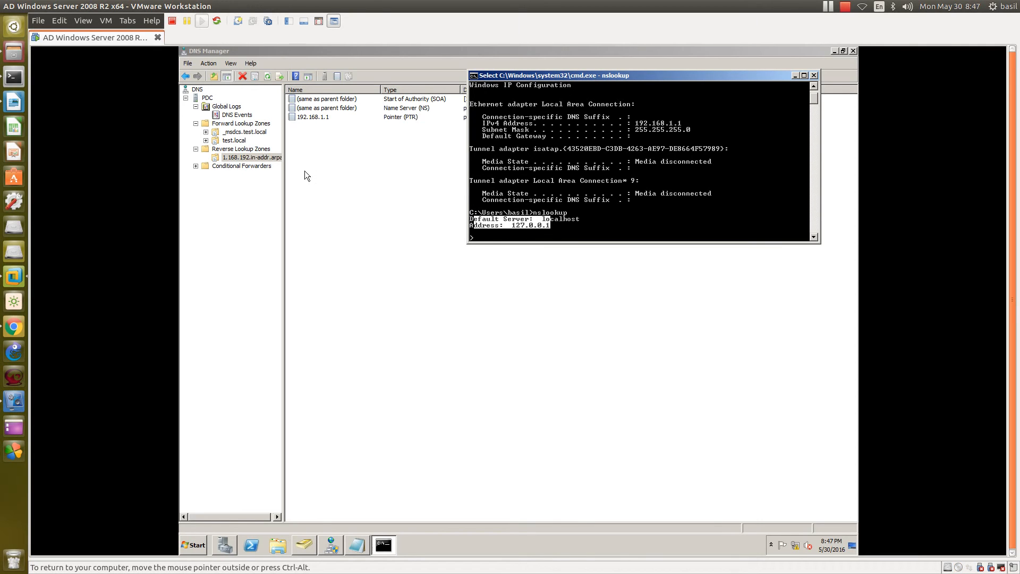
- Launch nslookup again for the PDC server to compare its output, and close both the nslookup and Command Prompt windows
right_click(208, 99)
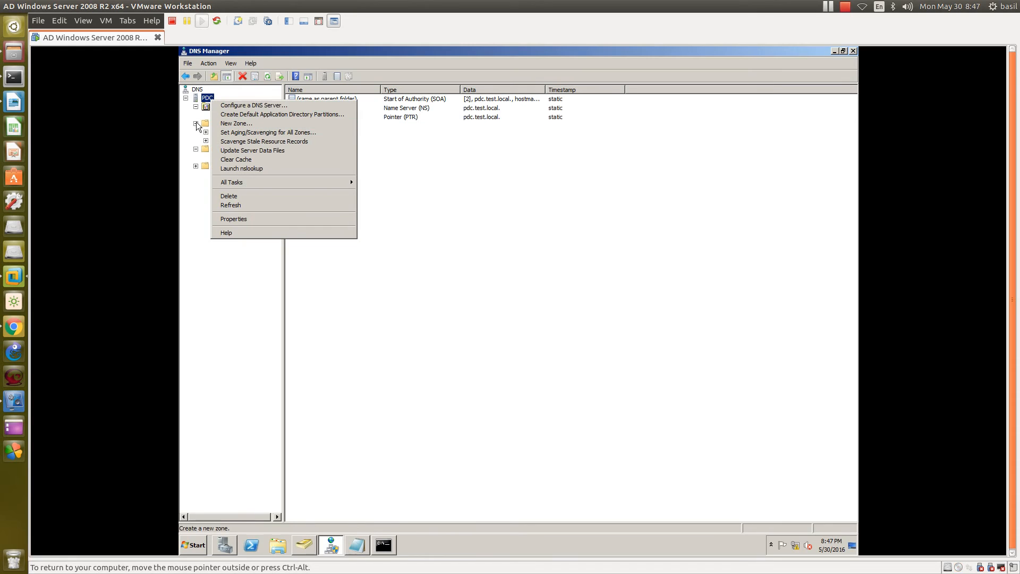
left_click(238, 168)
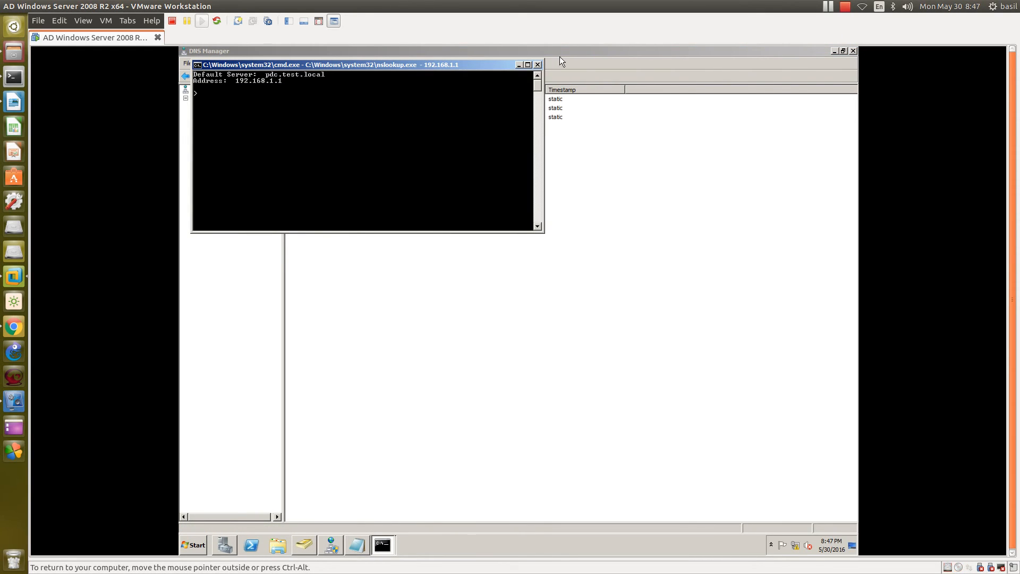
left_click(537, 65)
left_click(383, 544)
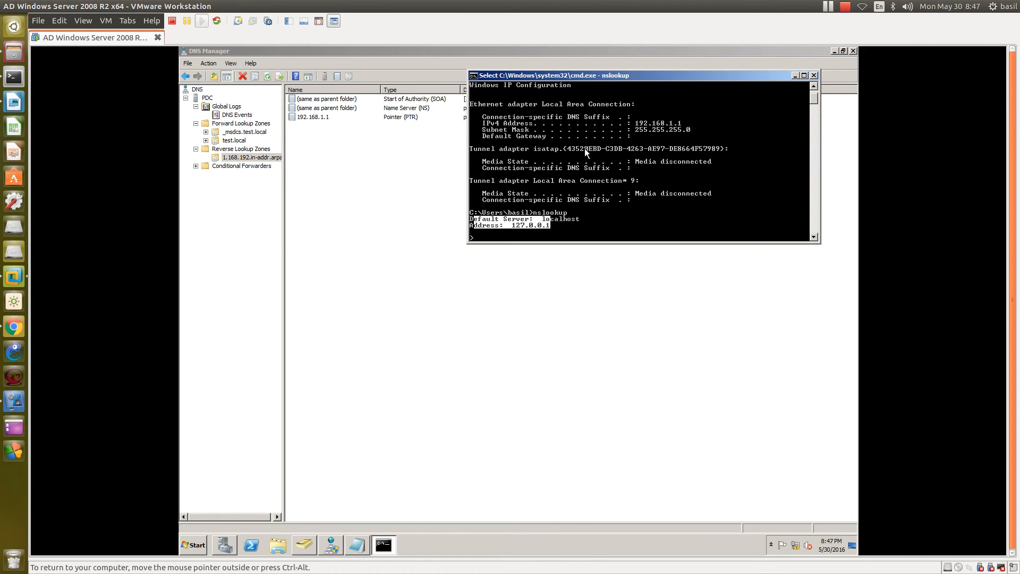
left_click(814, 75)
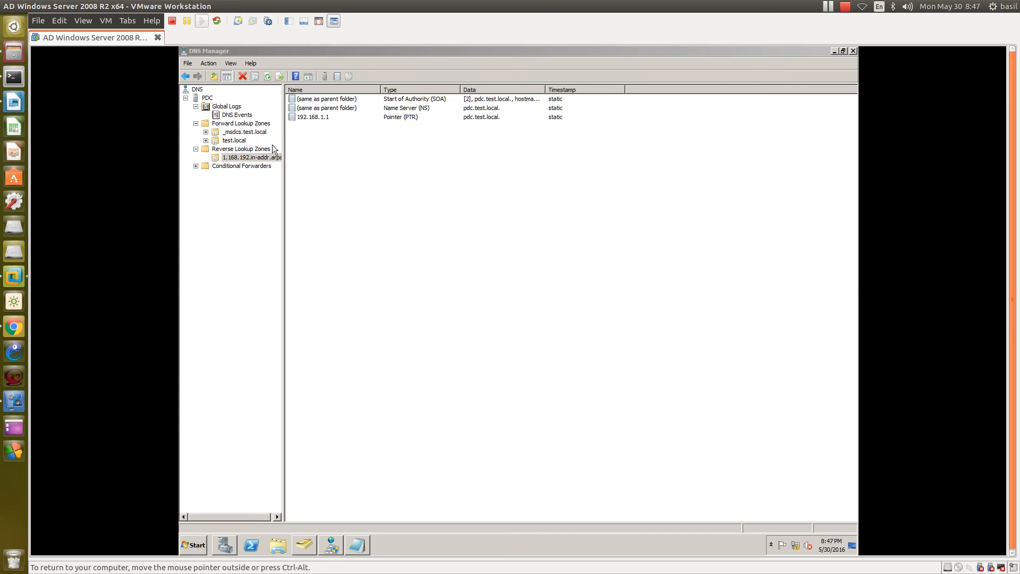
- Bring up the Notepad notes, minimize Notepad and DNS Manager to the desktop, and release input from the virtual machine
left_click(360, 547)
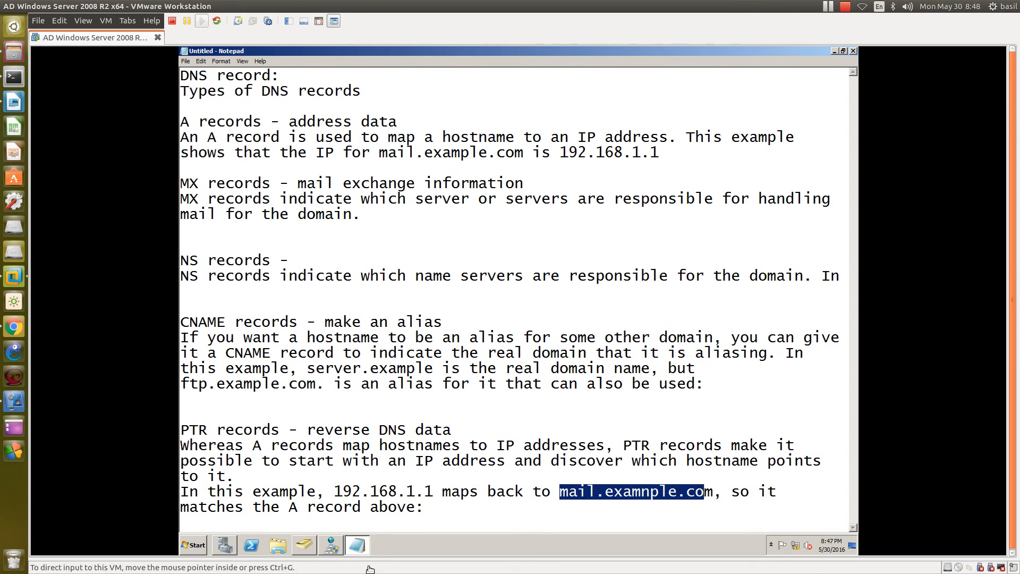
left_click(365, 550)
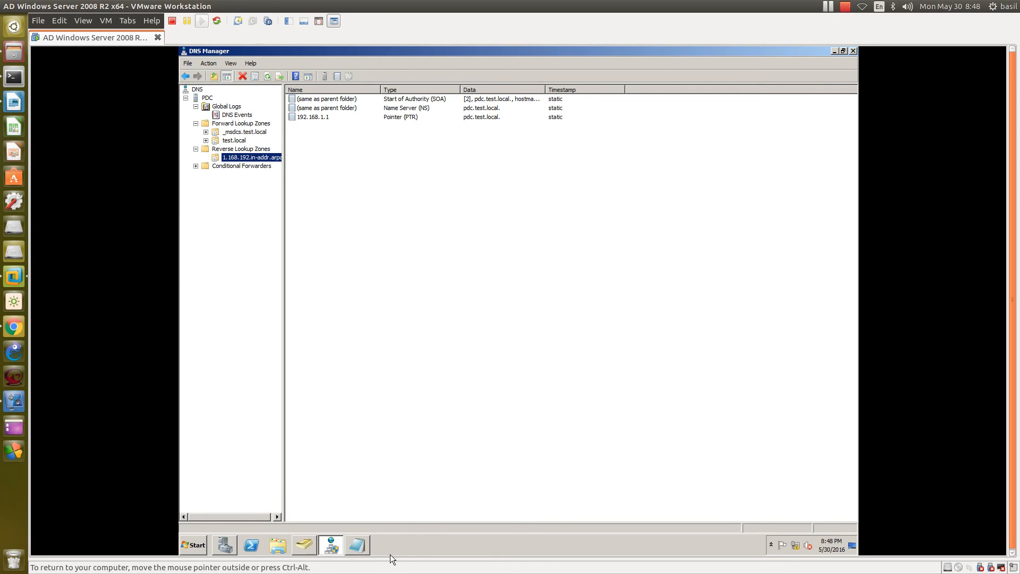
left_click(336, 547)
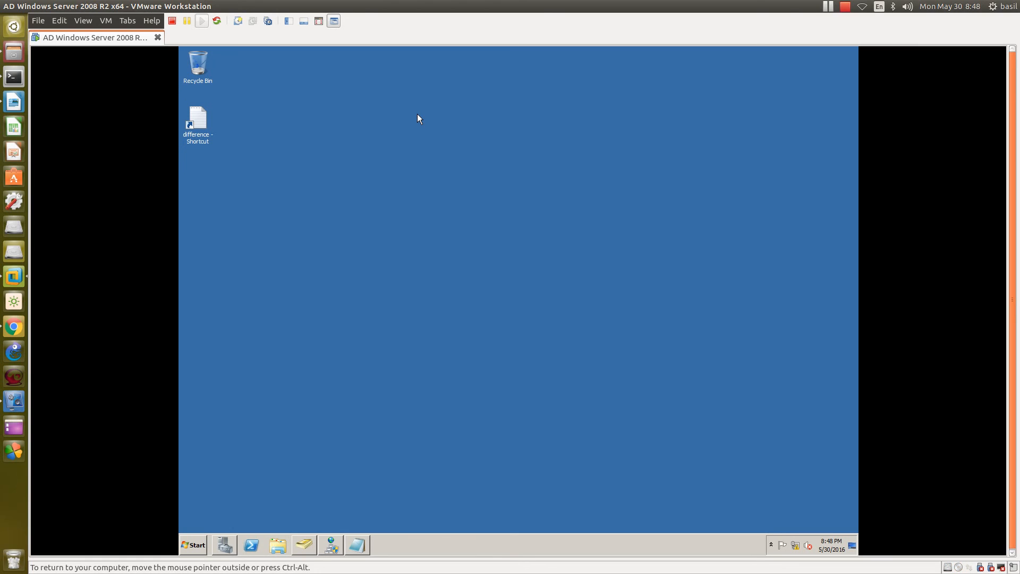
key("ctrl+alt")
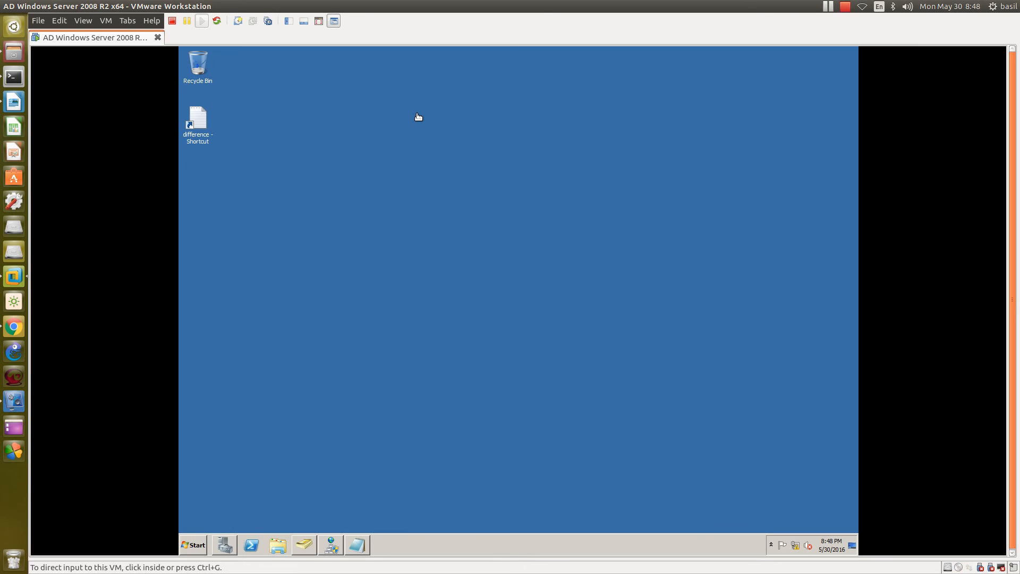